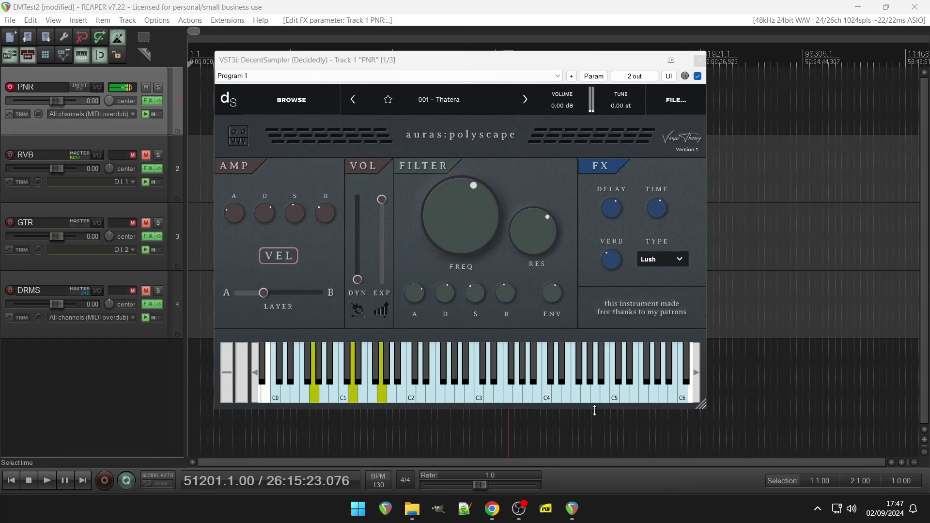
- Adjust the amp envelope's attack and release, slightly lower the filter frequency and reduce the filter envelope amount
left_click_drag(237, 213, 237, 203)
left_click_drag(325, 213, 326, 185)
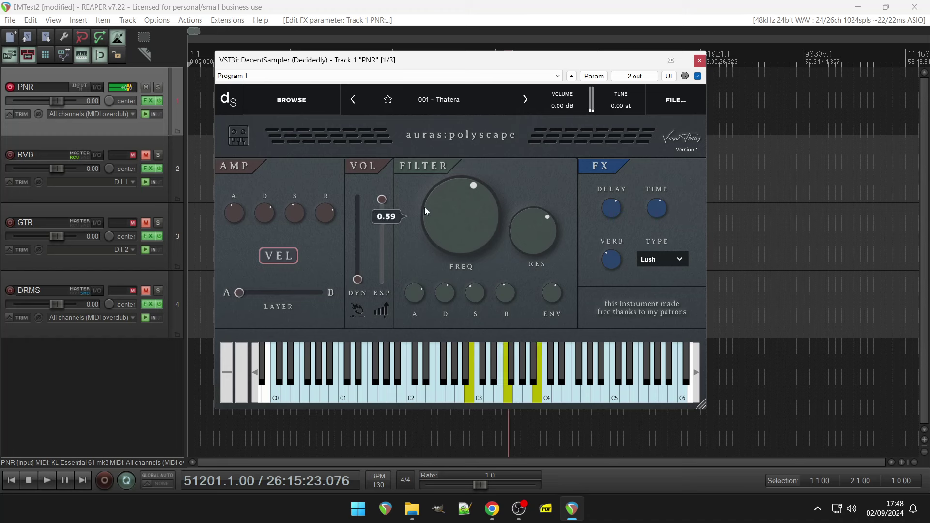
mouse_move(425, 207)
left_mouse_down()
mouse_move(425, 186)
mouse_move(427, 209)
left_mouse_up()
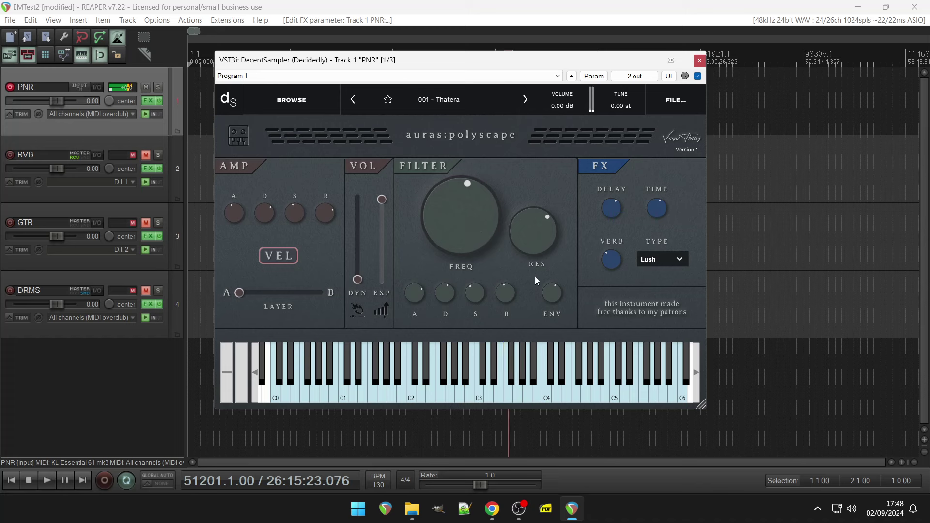
left_click_drag(552, 292, 551, 304)
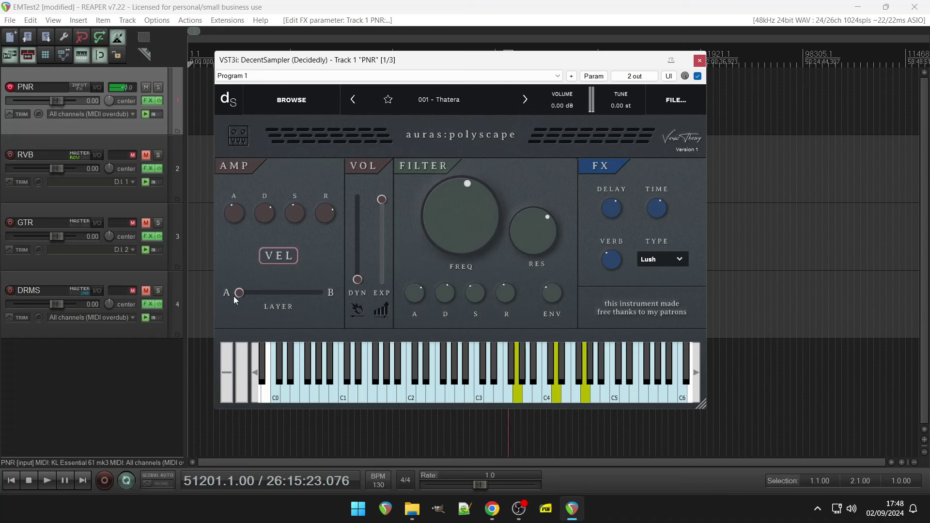
- Raise the filter frequency, turn the resonance to minimum and blend the layers about midway between A and B
mouse_move(237, 296)
left_click_drag(270, 297, 307, 297)
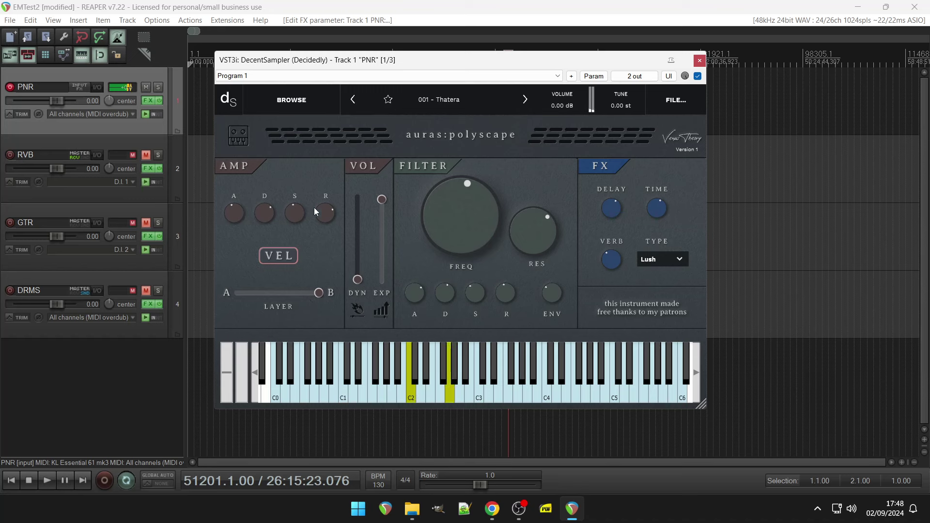
mouse_move(449, 215)
left_mouse_down()
mouse_move(447, 202)
mouse_move(458, 199)
left_mouse_up()
left_click_drag(531, 226, 524, 296)
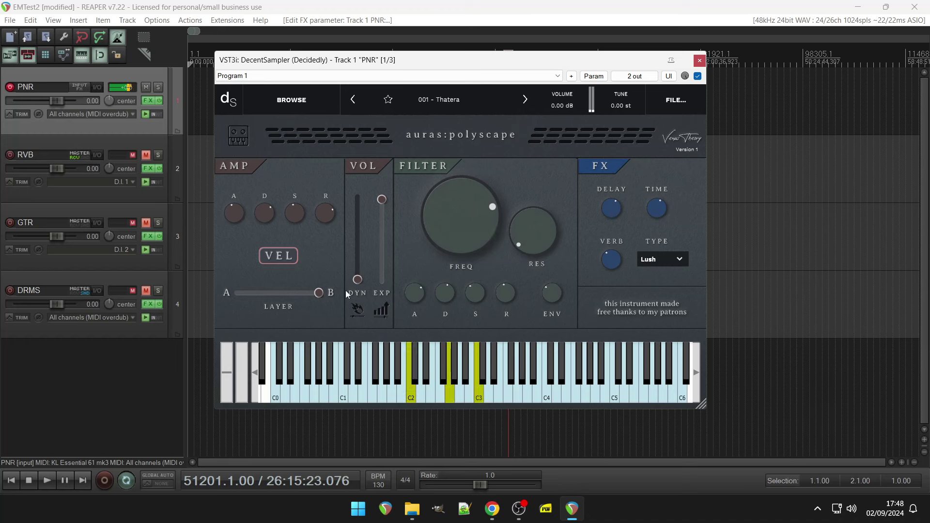
left_click_drag(320, 293, 293, 286)
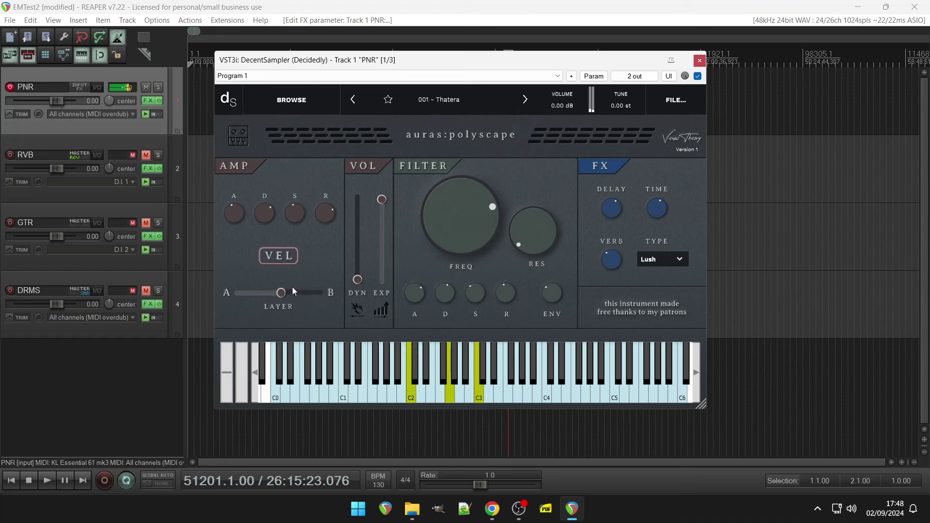
- Set the effect type to BBD and raise the reverb amount and delay time slightly
left_click(645, 262)
left_click(651, 275)
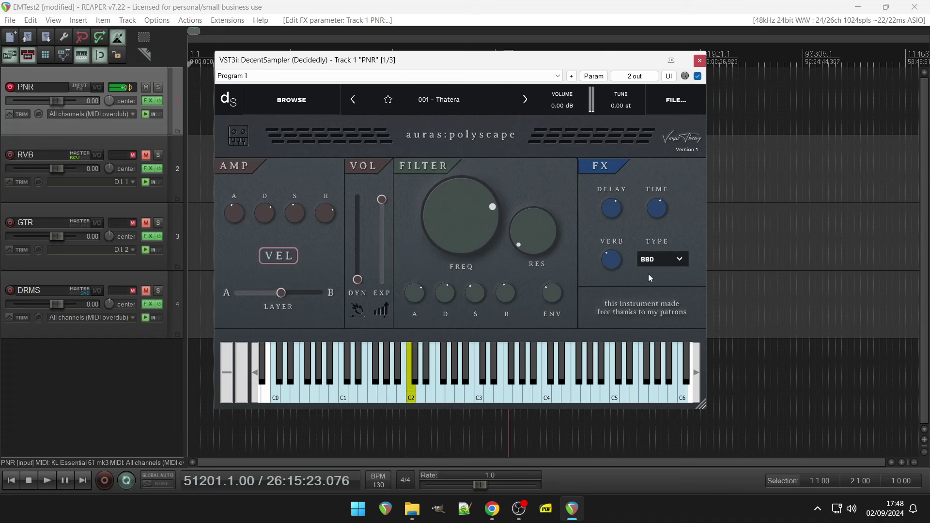
left_click_drag(612, 261, 611, 257)
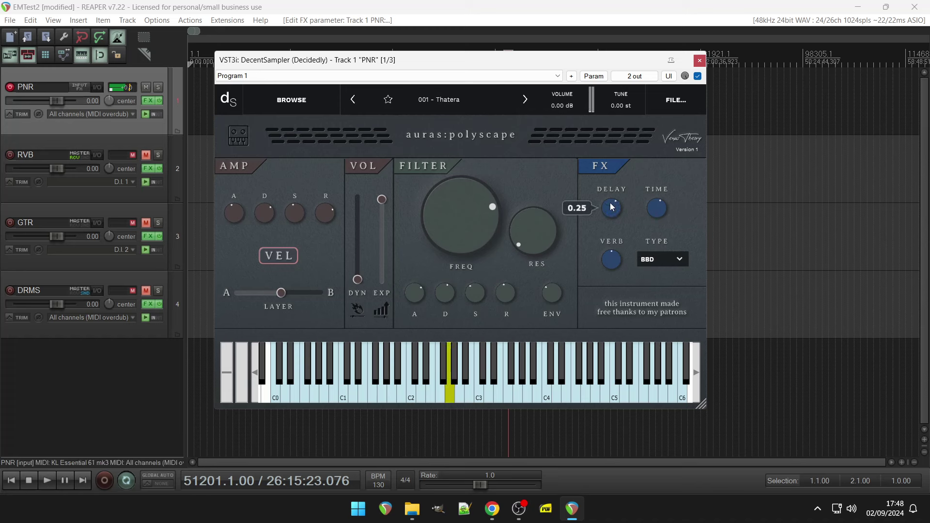
left_click_drag(649, 209, 650, 207)
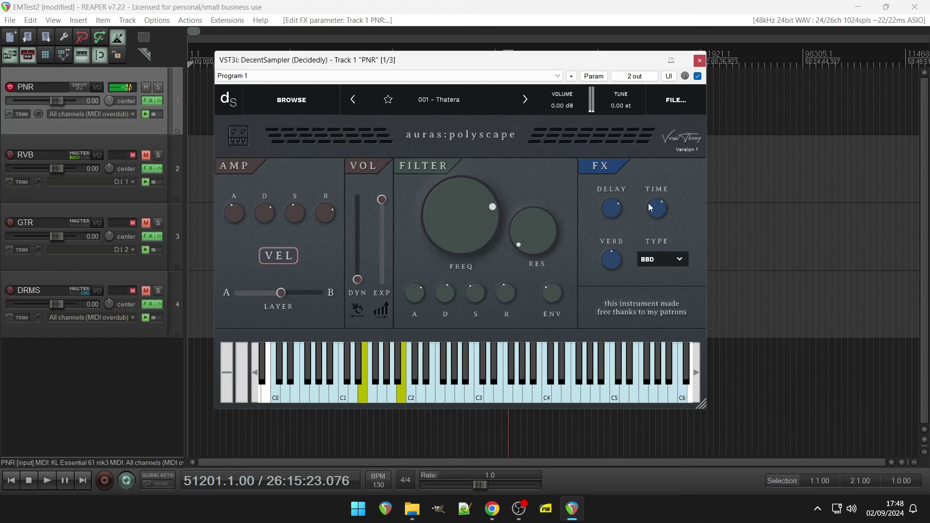
- Raise the filter resonance, lower its frequency, lengthen its release and bring the dynamics slider to about half
left_click_drag(557, 217, 548, 198)
left_click_drag(473, 205, 474, 228)
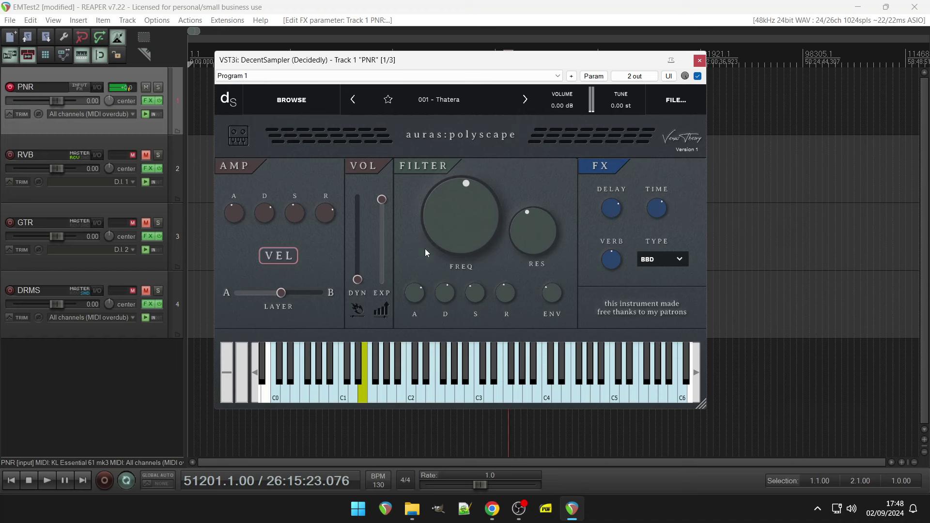
left_click_drag(362, 286, 359, 257)
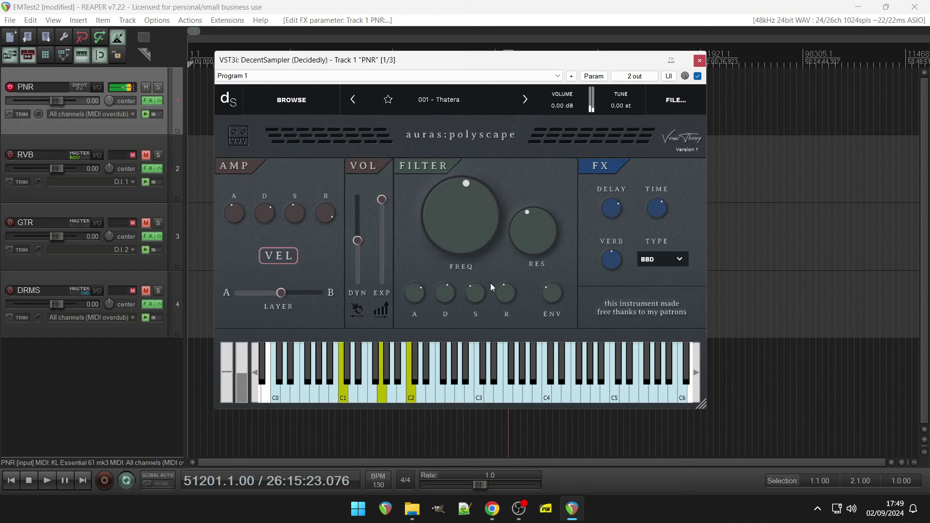
left_click_drag(508, 285, 512, 254)
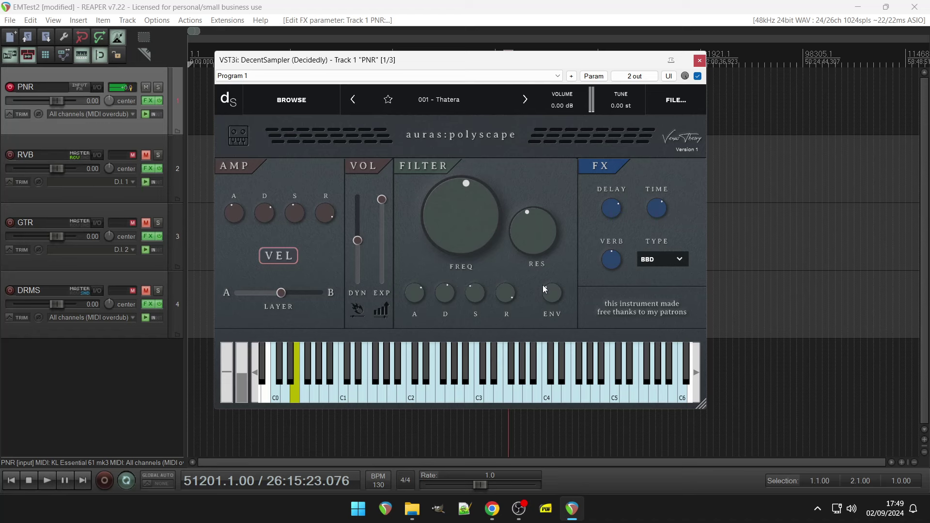
- Load the preset 002 - Elenia and set its effect type to Spread Delay
left_click(465, 95)
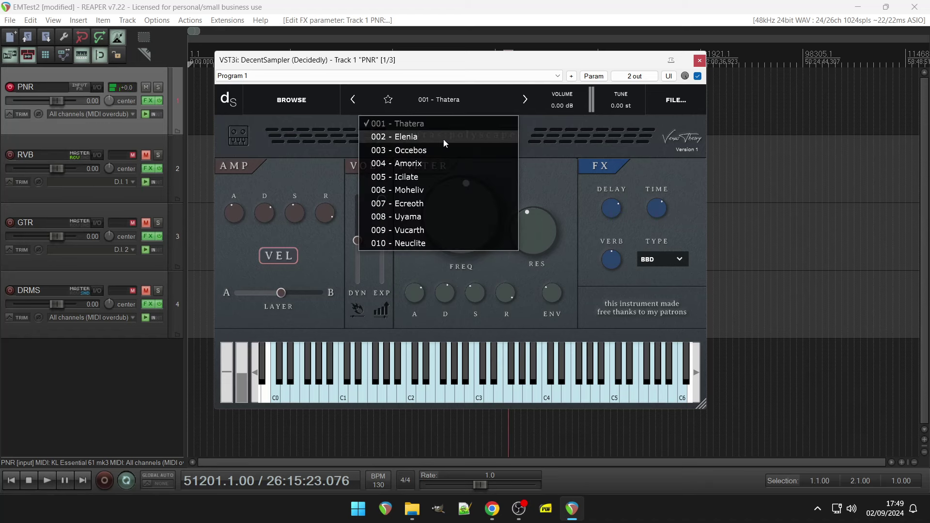
left_click(442, 139)
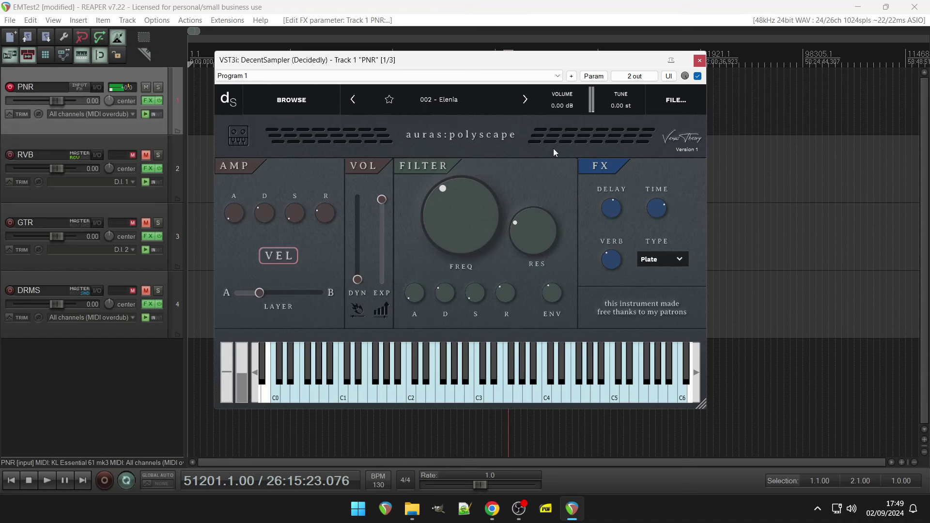
left_click(650, 258)
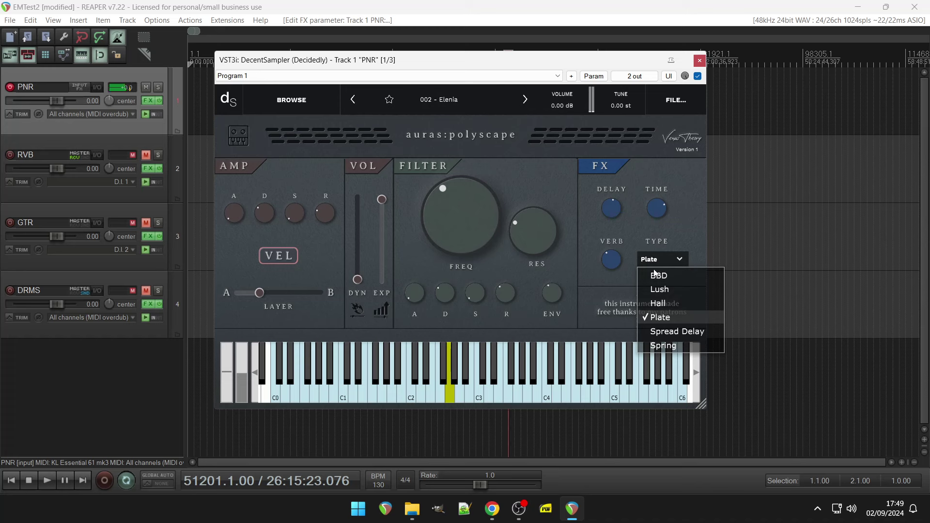
left_click(675, 332)
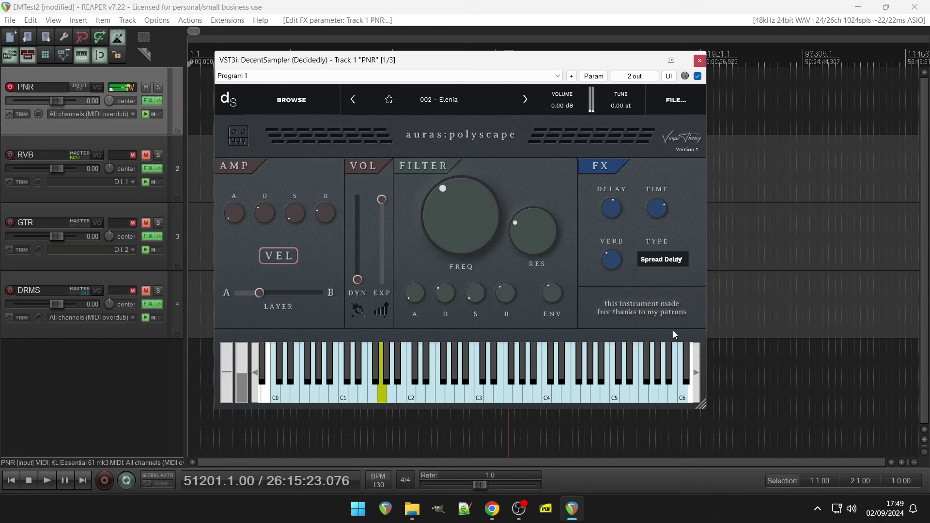
- Raise the reverb and delay amounts of the Elenia preset
scroll(620, 260, "up", 4)
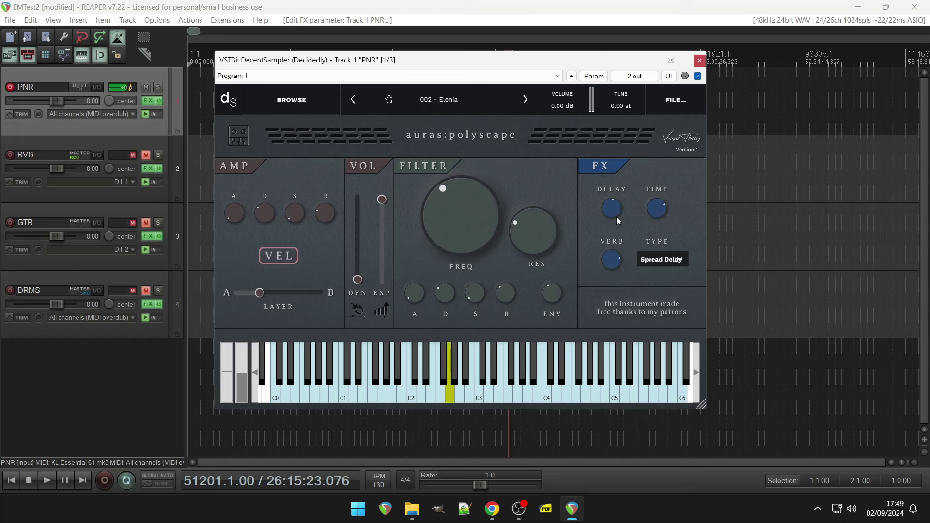
scroll(606, 211, "up", 1)
scroll(605, 202, "up", 1)
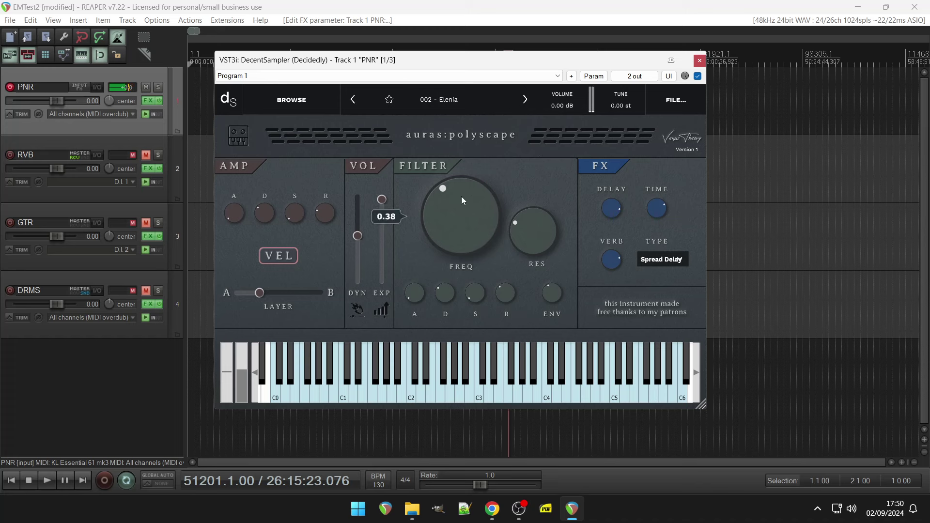
- Lengthen the filter envelope's attack and release and raise the filter frequency above its midpoint
left_click_drag(462, 196, 462, 210)
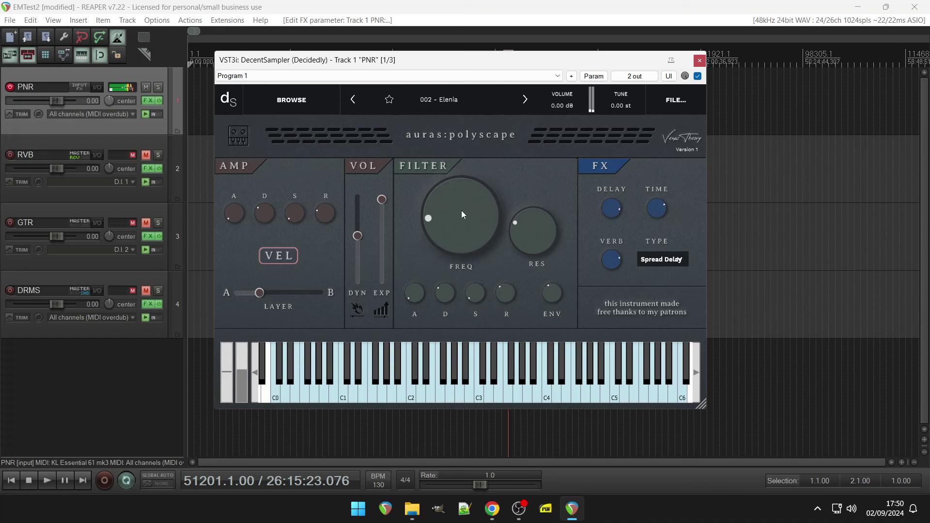
left_click_drag(426, 290, 417, 266)
left_click_drag(462, 238, 461, 205)
left_click_drag(506, 292, 503, 273)
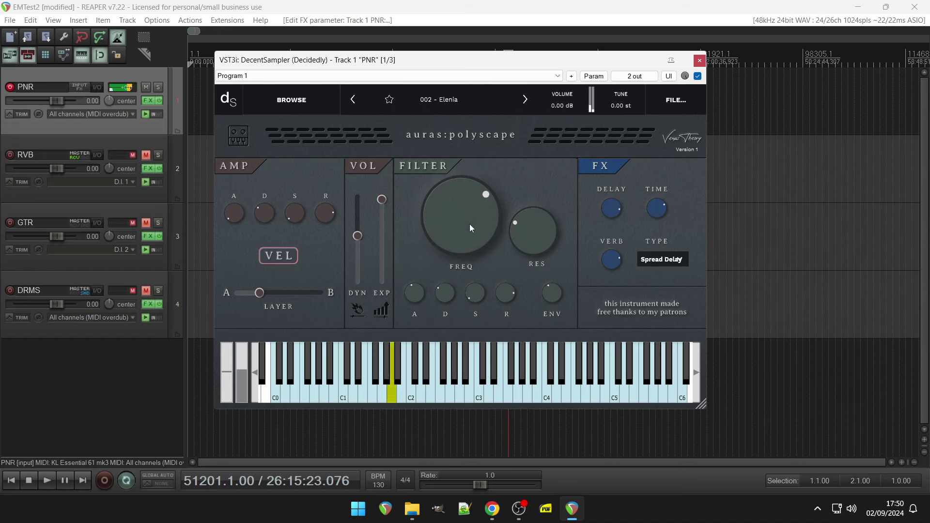
- Sweep the filter frequency down and back to slightly below its midpoint, and blend the layers fully to A
left_click_drag(470, 224, 474, 256)
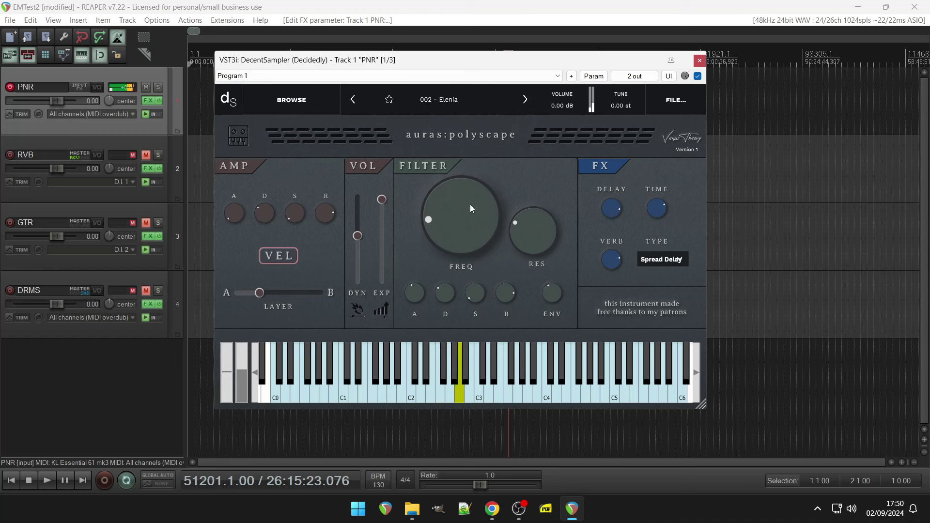
left_click_drag(460, 206, 457, 193)
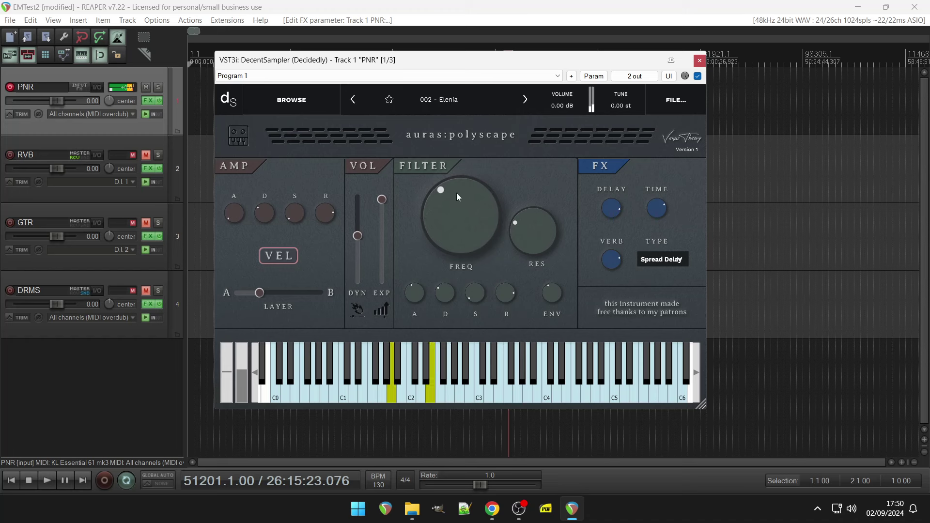
left_click_drag(257, 285, 309, 290)
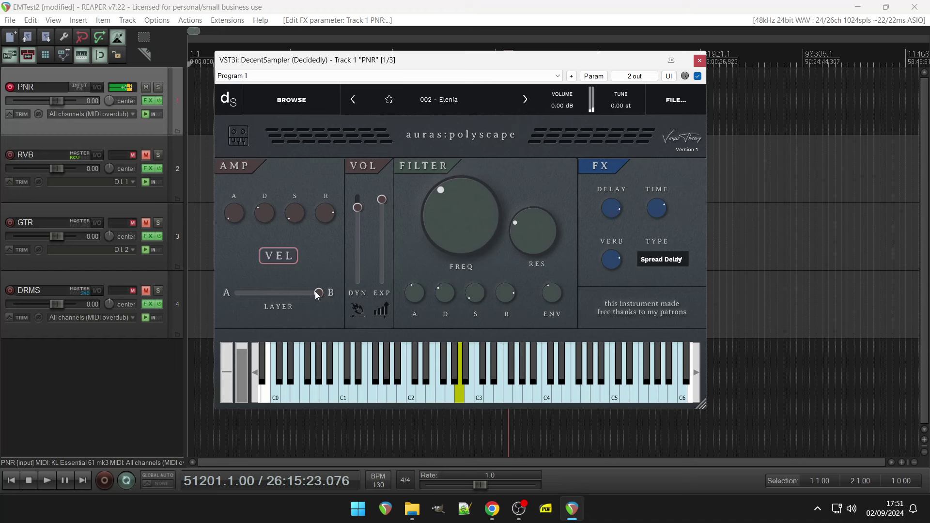
left_click_drag(310, 290, 311, 293)
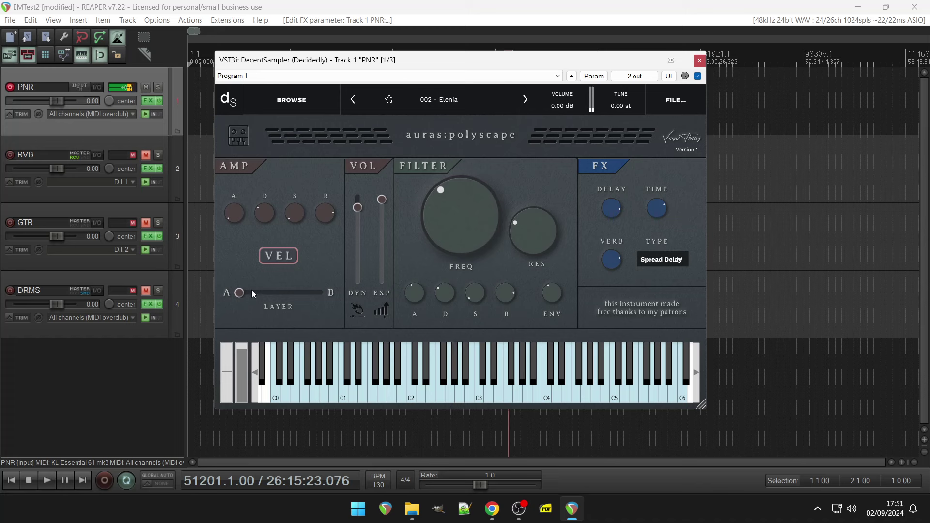
- Open the filter frequency to near maximum and lengthen the filter attack, amp attack and amp release
left_click_drag(457, 207, 455, 170)
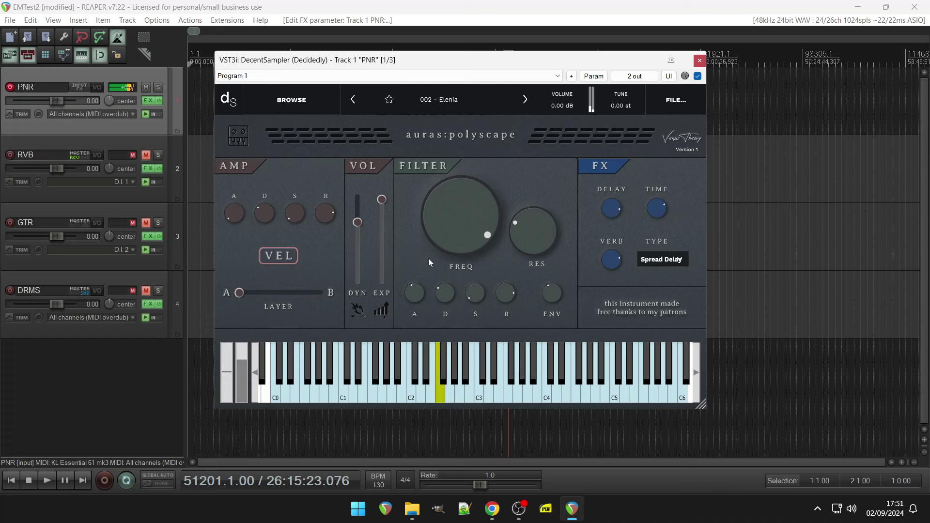
left_click_drag(412, 295, 411, 264)
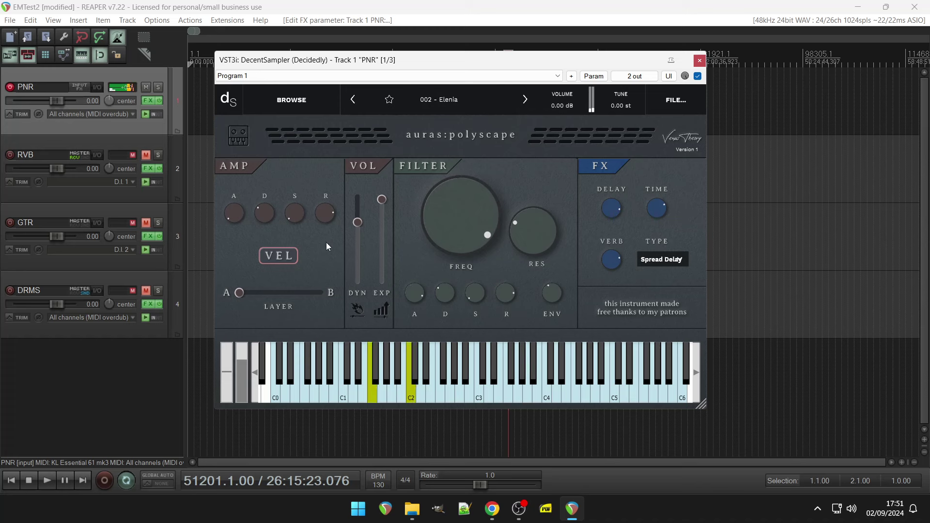
left_click_drag(234, 217, 235, 187)
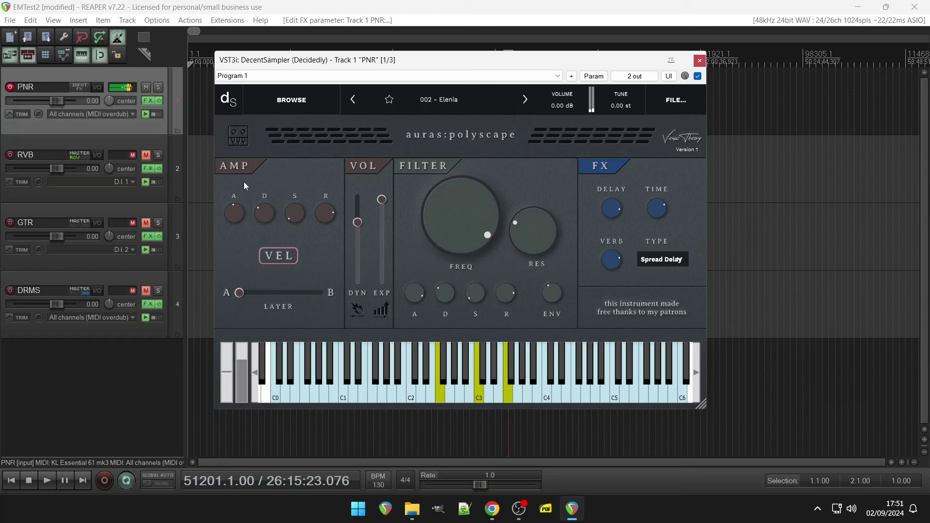
left_click_drag(329, 212, 327, 193)
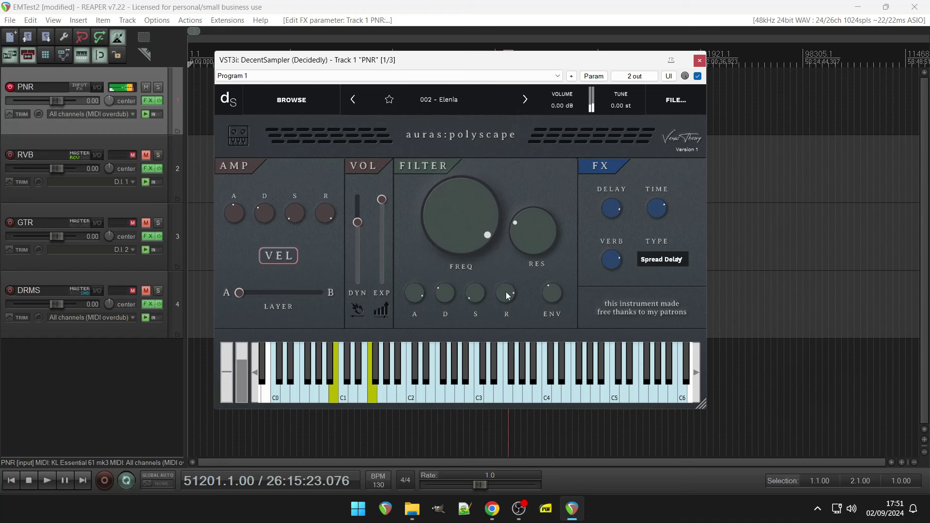
- Lower the filter frequency, raise the resonance to about half, set the effect type to Lush and blend the layers mostly toward B
left_click_drag(466, 217, 464, 240)
left_click_drag(522, 234, 523, 223)
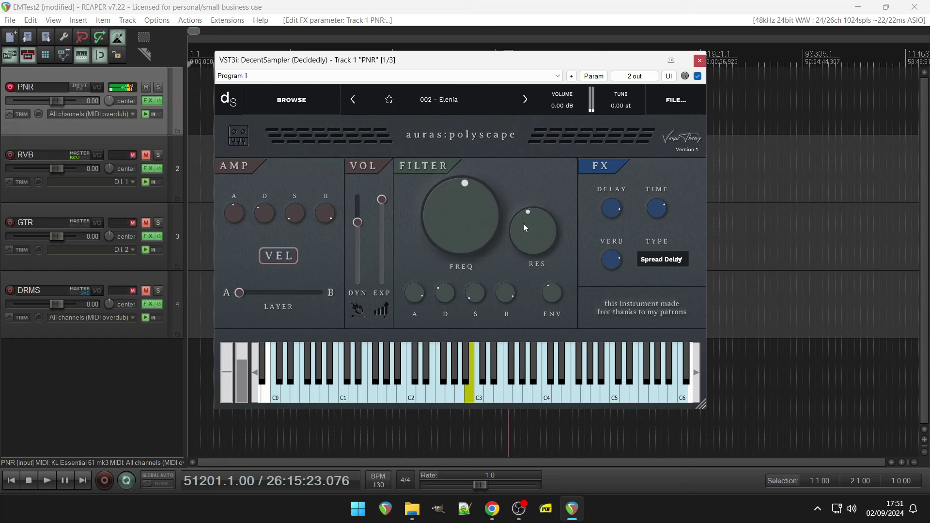
left_click(677, 260)
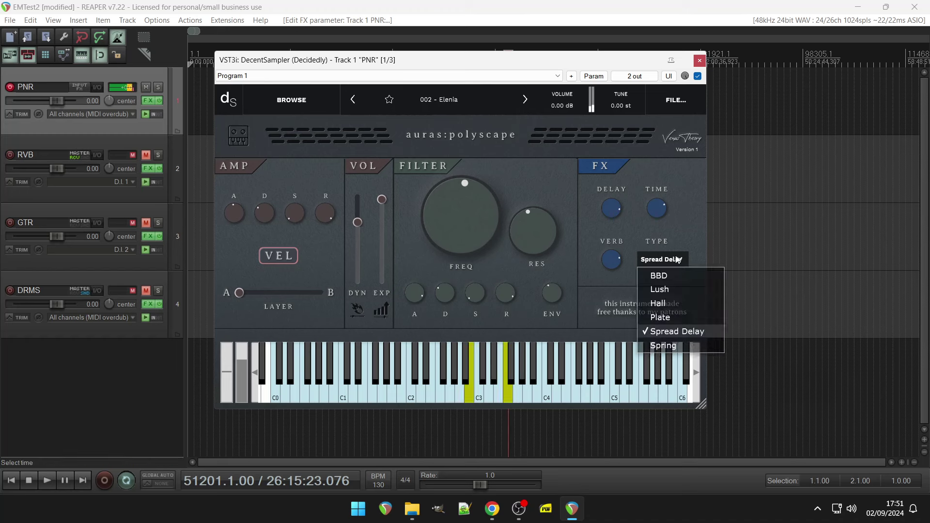
left_click(669, 289)
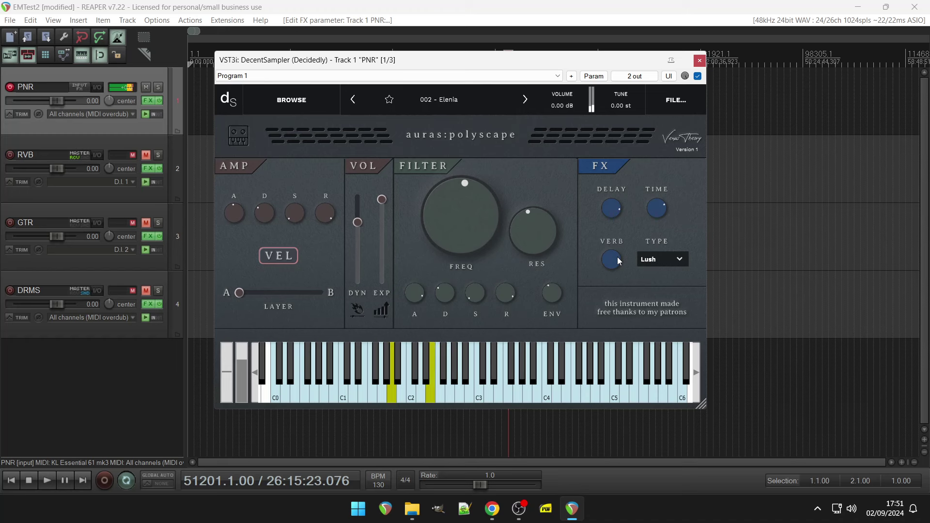
left_click_drag(475, 237, 475, 245)
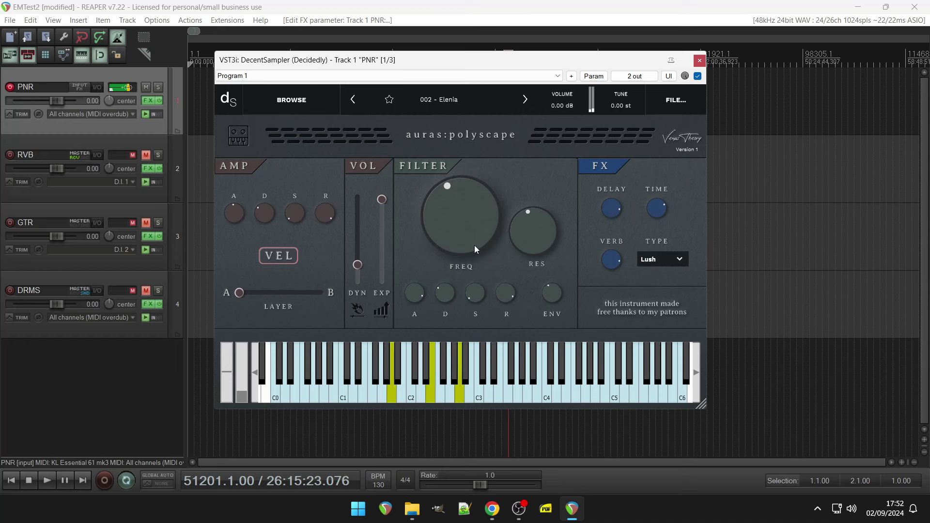
left_click_drag(239, 296, 282, 296)
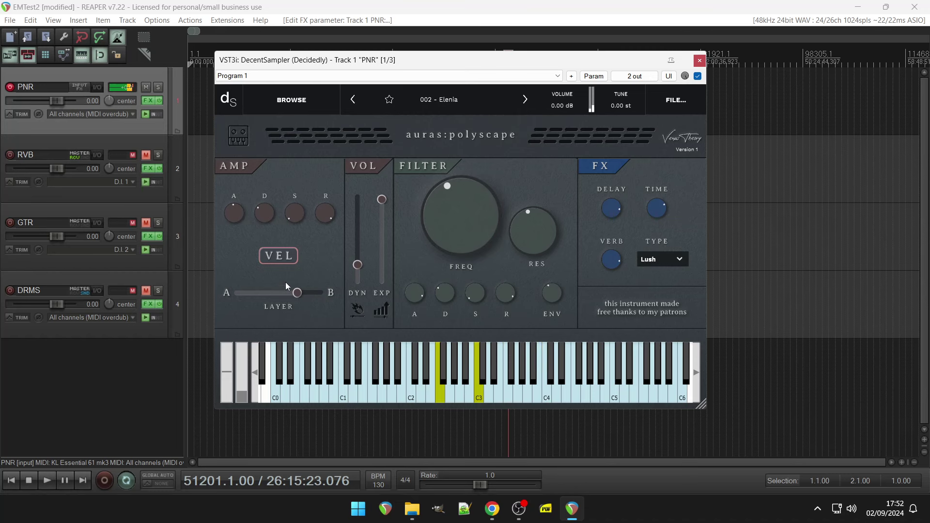
- Load the preset 003 - Occebos
left_click(429, 108)
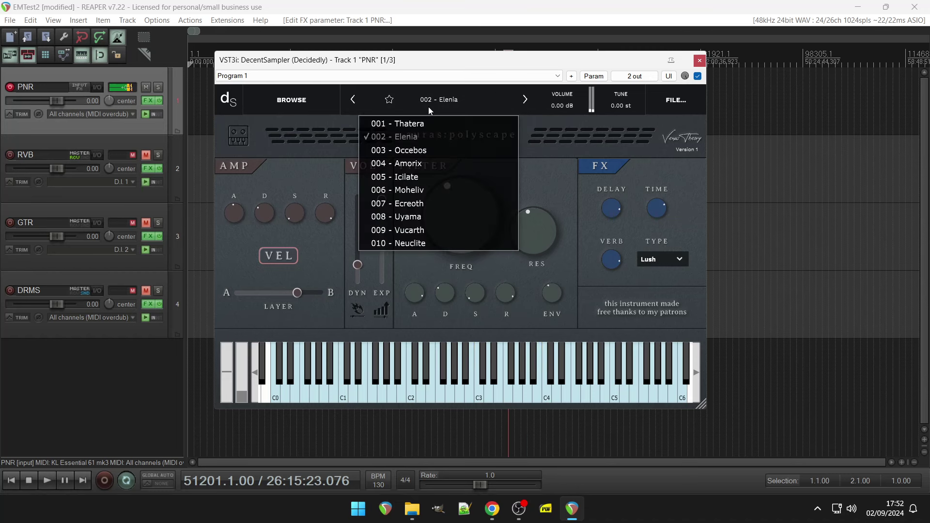
left_click(428, 147)
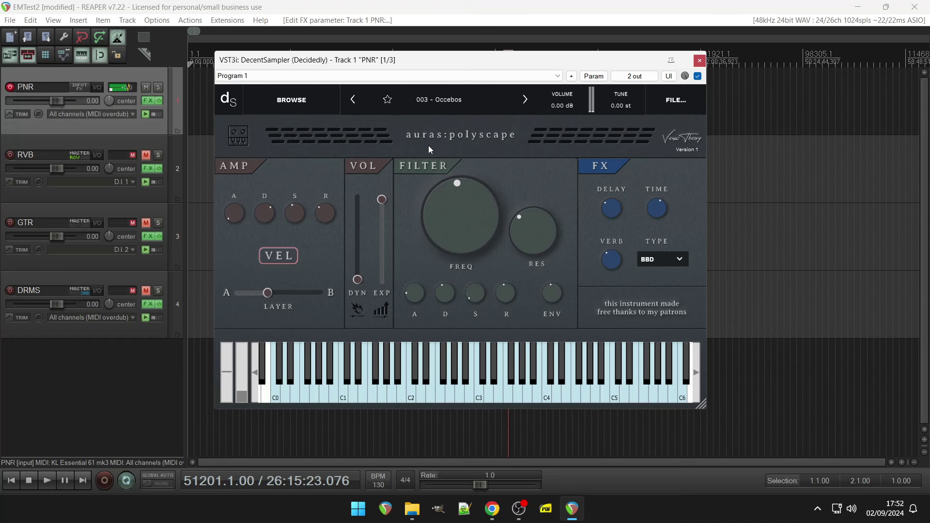
- Lengthen the amp and filter release, blend the layers fully to B and open the filter frequency to maximum
left_click_drag(338, 208, 330, 173)
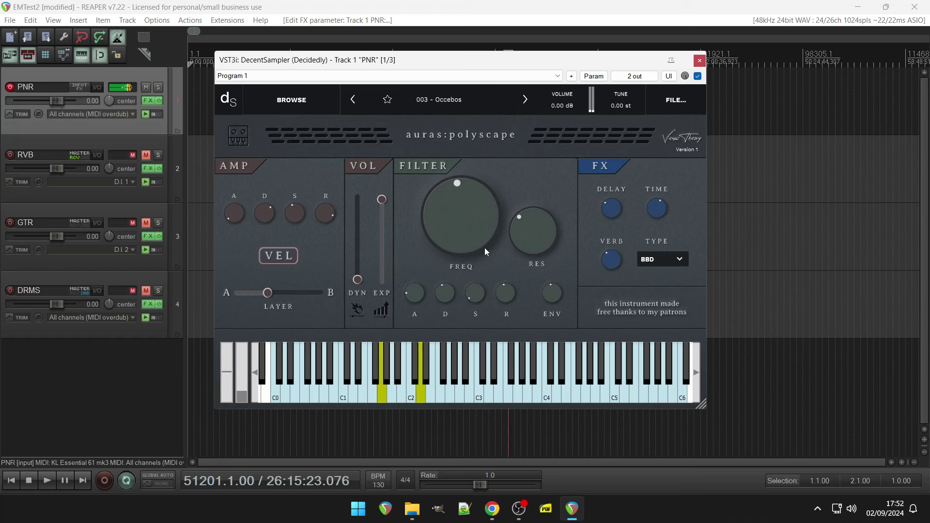
mouse_move(511, 293)
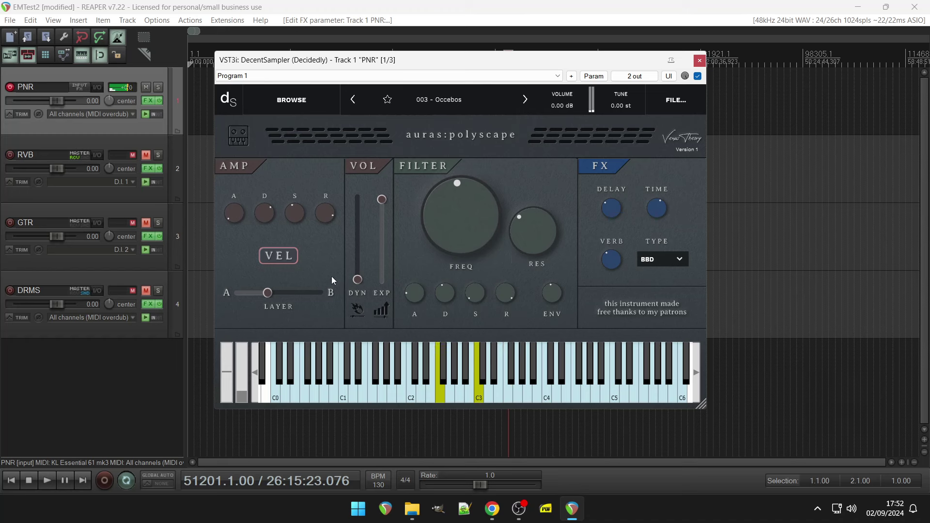
left_click_drag(272, 291, 321, 293)
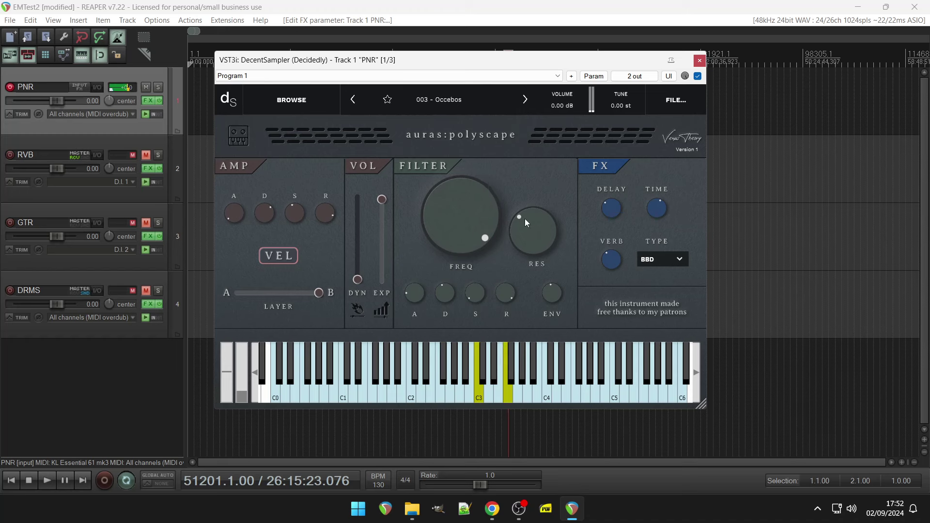
- Lower the filter resonance to minimum, lengthen the amp attack and blend the layers fully to A
left_click_drag(525, 219, 527, 253)
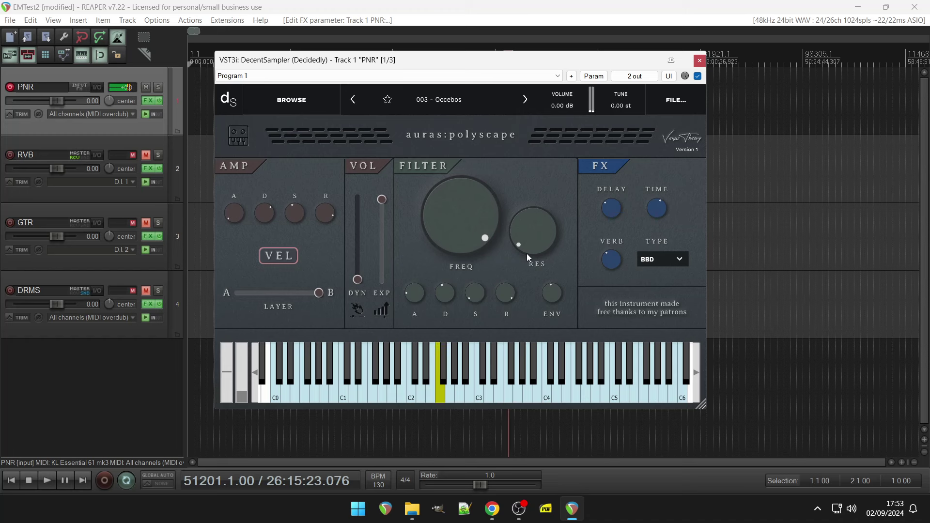
left_click_drag(239, 213, 240, 185)
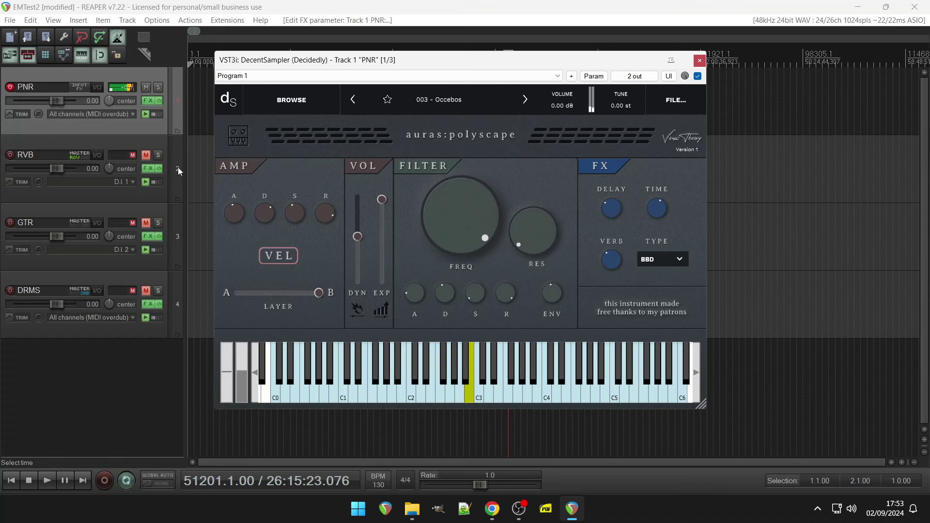
left_click_drag(320, 293, 247, 295)
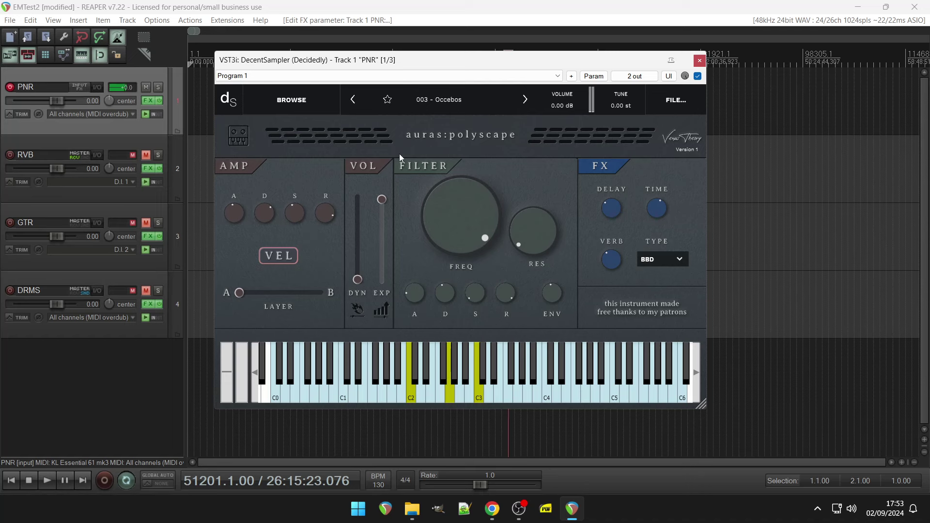
- Load the preset 004 - Amorix, open its filter frequency to near maximum and shorten the filter attack
left_click(428, 104)
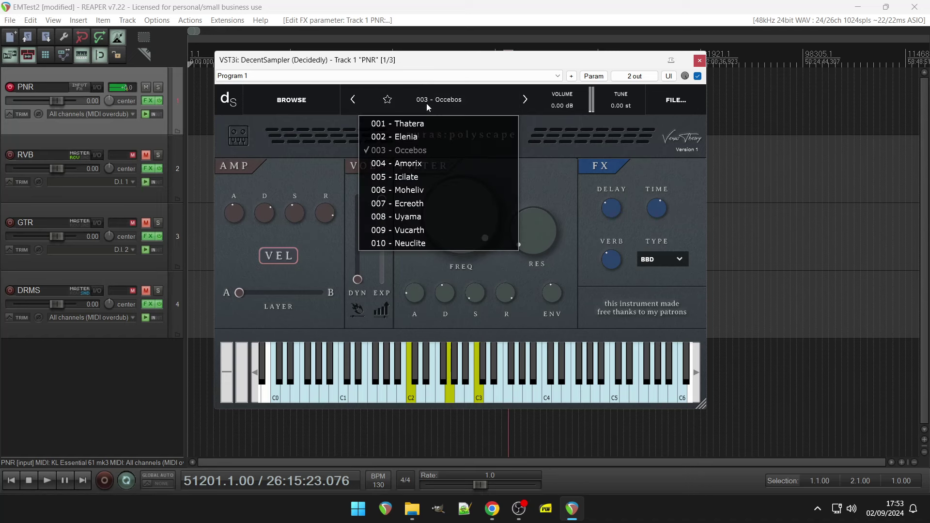
left_click(416, 164)
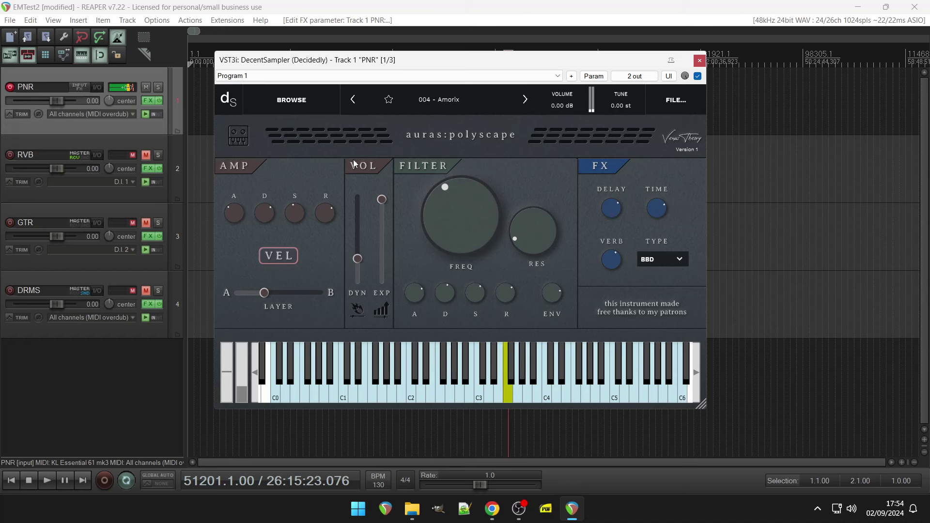
left_click_drag(453, 212, 455, 179)
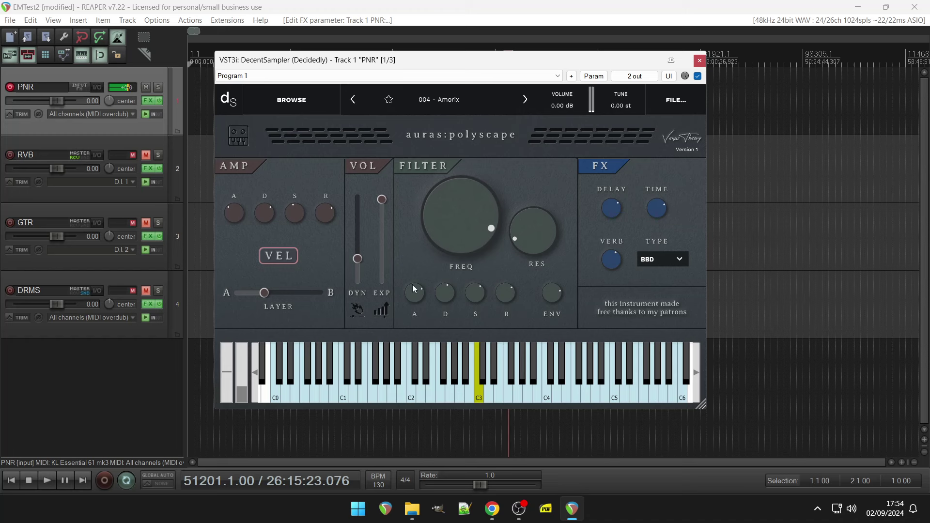
left_click_drag(413, 290, 413, 320)
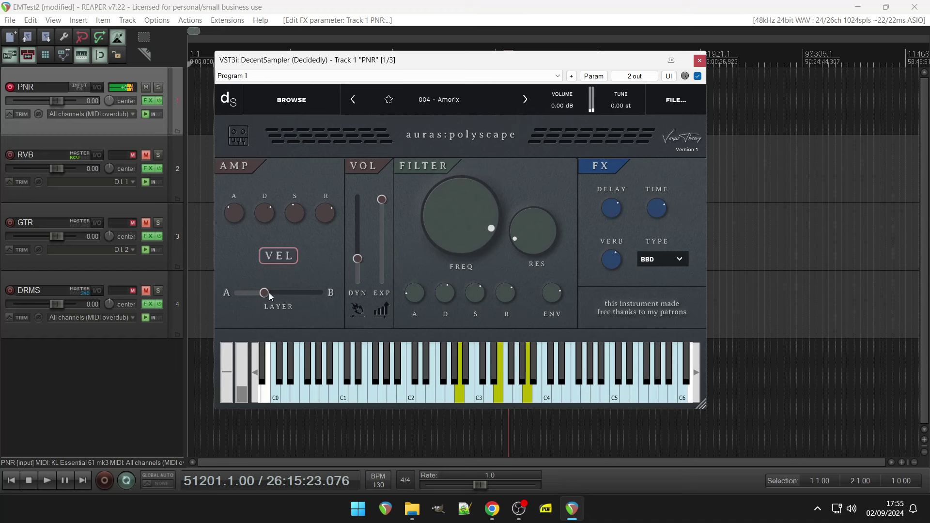
- Blend the layers fully to B and raise the dynamics level to near maximum
left_click_drag(269, 293, 318, 295)
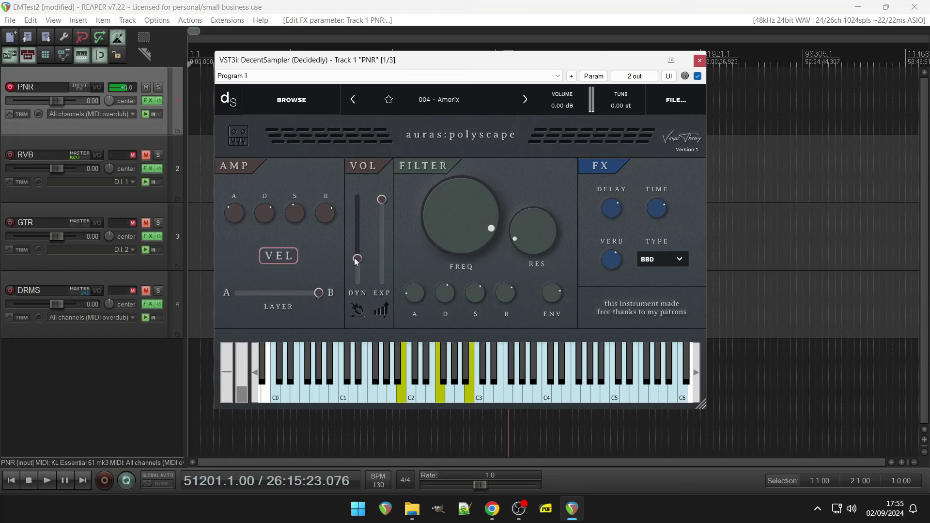
left_click_drag(357, 258, 348, 220)
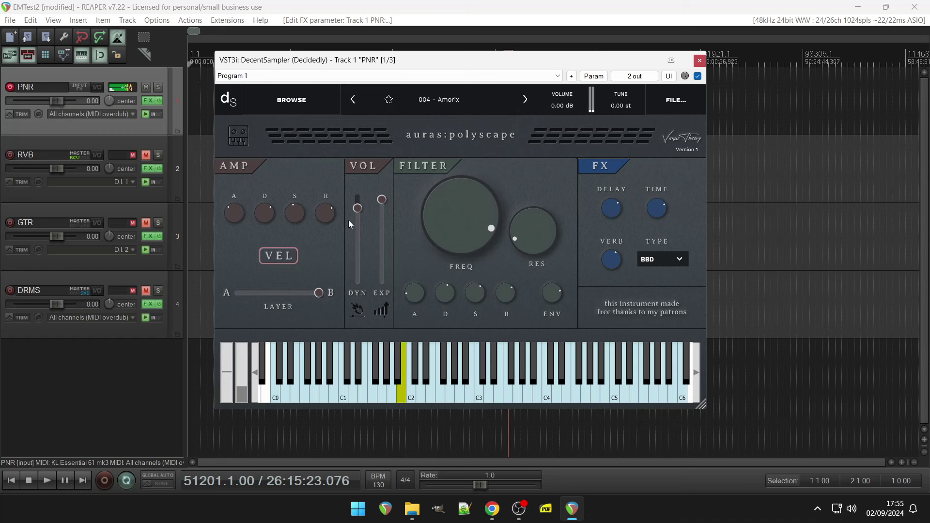
- Lower the filter frequency to about one fifth, raise the resonance past half, reduce the filter envelope amount and blend the layers to about the middle
left_click_drag(478, 205, 472, 249)
left_click_drag(523, 244, 525, 214)
mouse_move(549, 296)
left_mouse_down()
mouse_move(547, 317)
mouse_move(552, 304)
left_mouse_up()
left_click_drag(548, 292, 548, 298)
left_click_drag(321, 292, 286, 290)
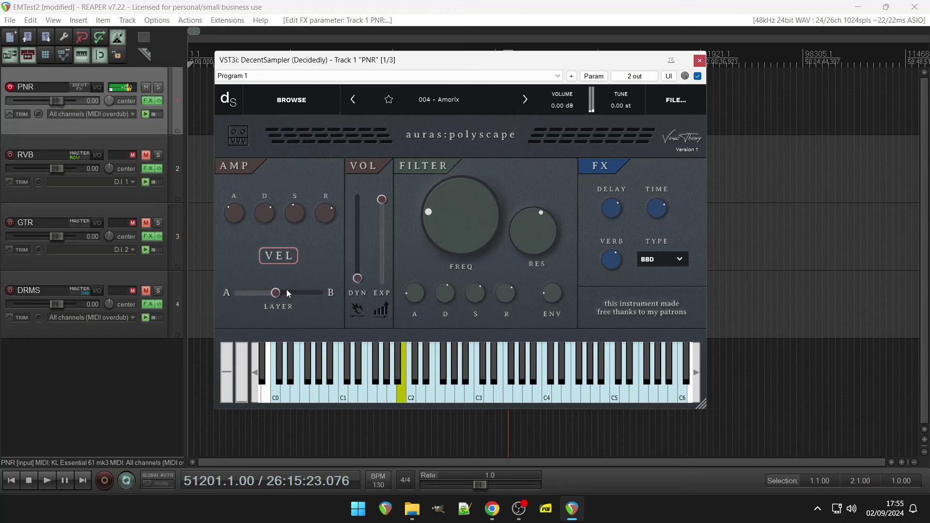
- Load the preset 005 - Icilate and shorten both the amp attack and the filter attack to minimum
left_click(444, 93)
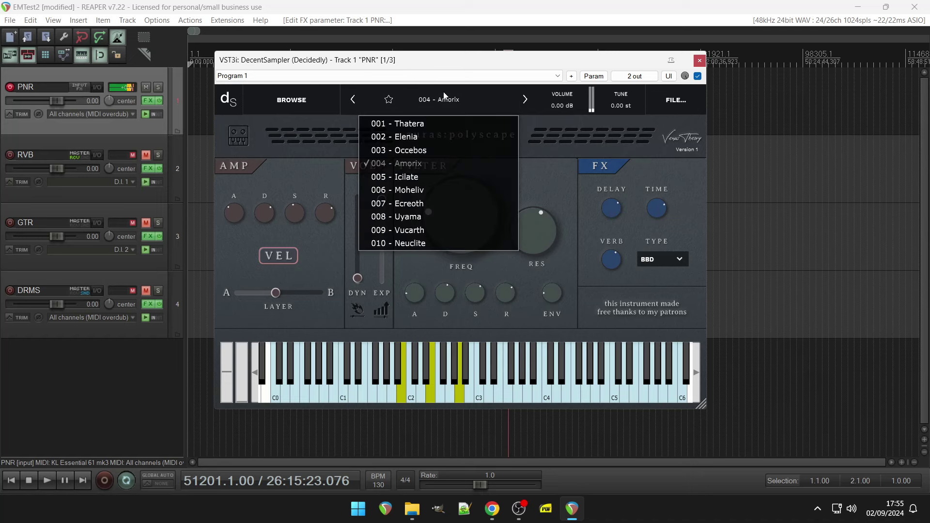
left_click(423, 176)
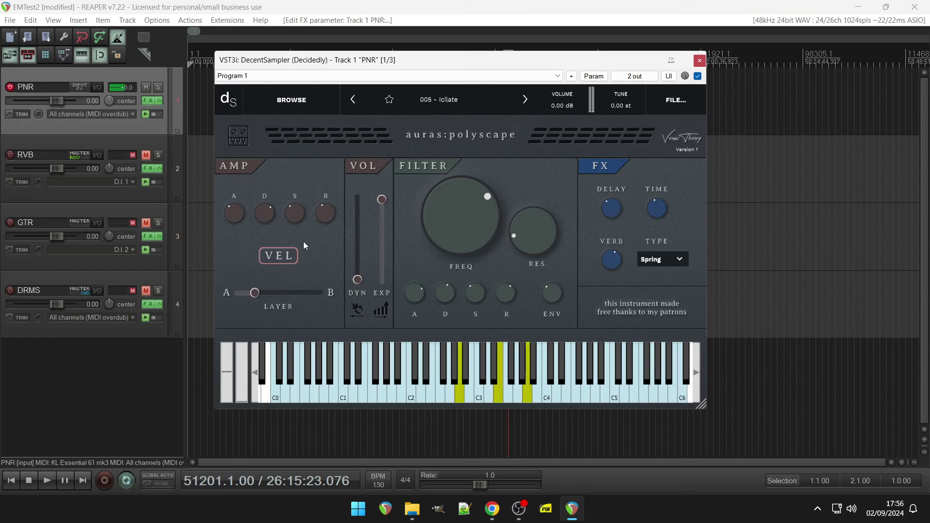
left_click_drag(243, 216, 240, 282)
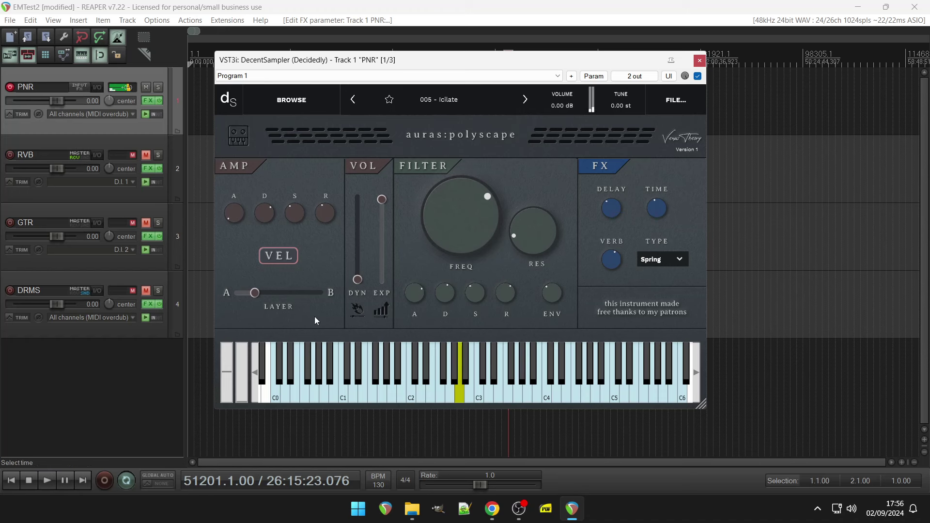
mouse_move(415, 293)
left_click_drag(415, 293, 415, 329)
left_click(412, 399)
- Lengthen the amp release and the filter release of the Icilate preset
mouse_move(324, 217)
left_click_drag(324, 218, 323, 197)
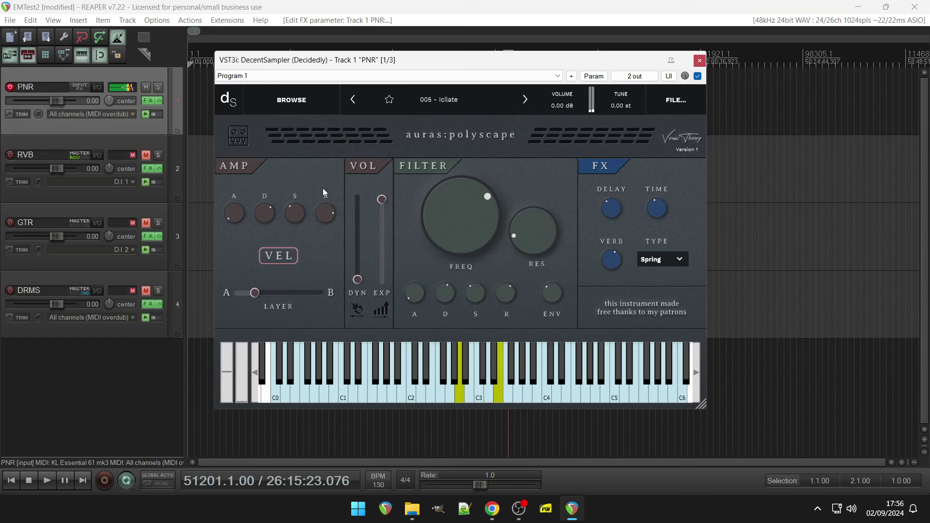
left_click_drag(513, 289, 512, 276)
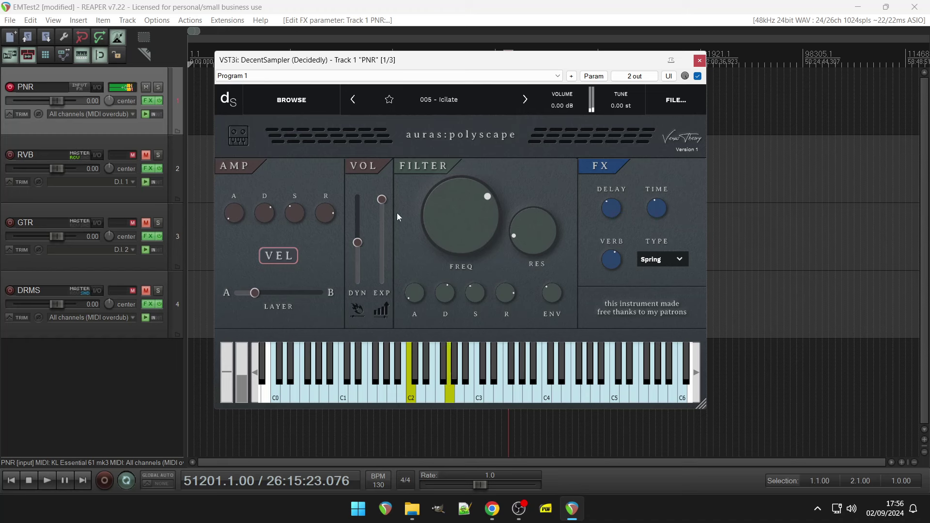
- Raise the dynamics level to maximum, lower the expression to about half and lengthen the amp attack
left_click_drag(383, 205, 359, 202)
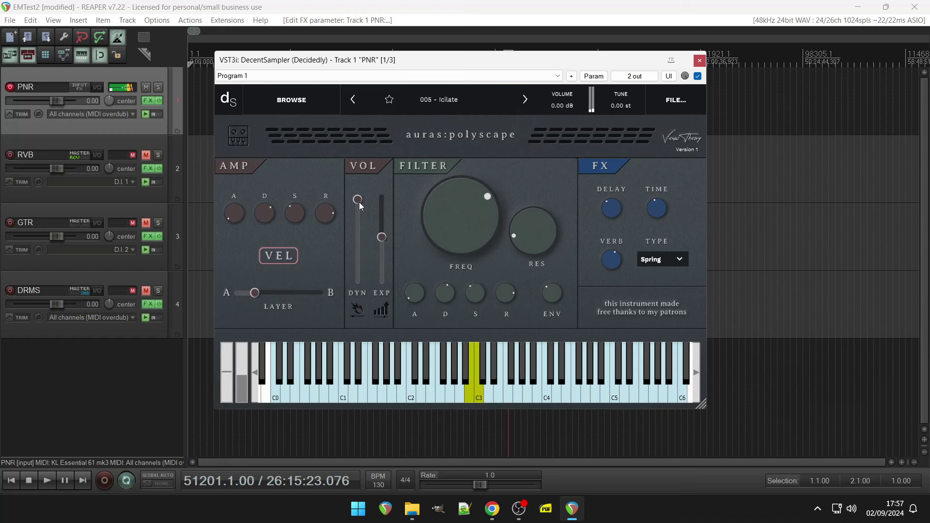
left_click_drag(382, 236, 383, 240)
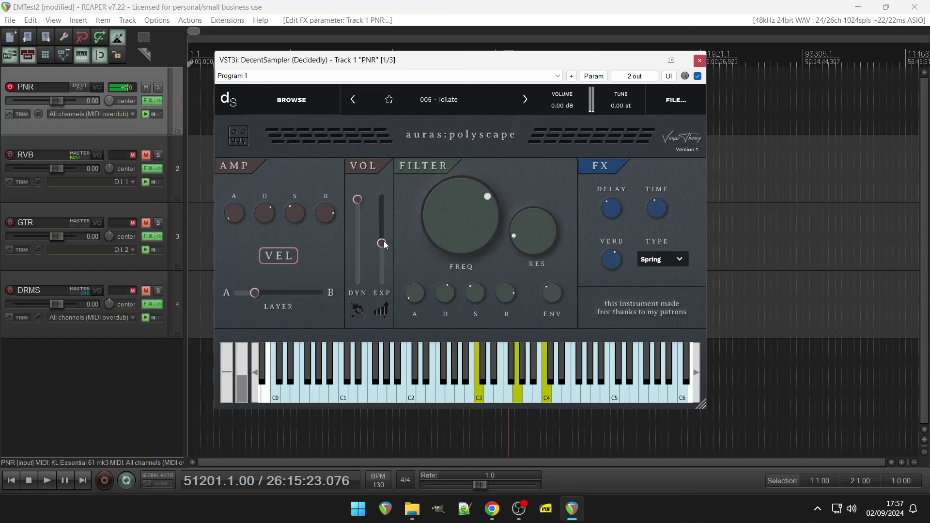
left_click_drag(236, 213, 236, 187)
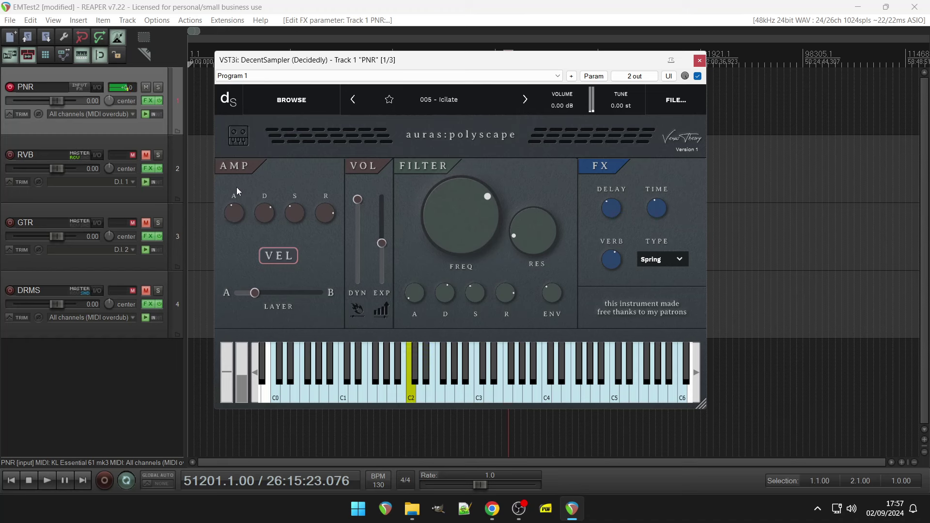
- Blend the layers fully to B, raise the resonance to about half and sweep the filter frequency down and back up to near maximum
left_click_drag(257, 294, 311, 297)
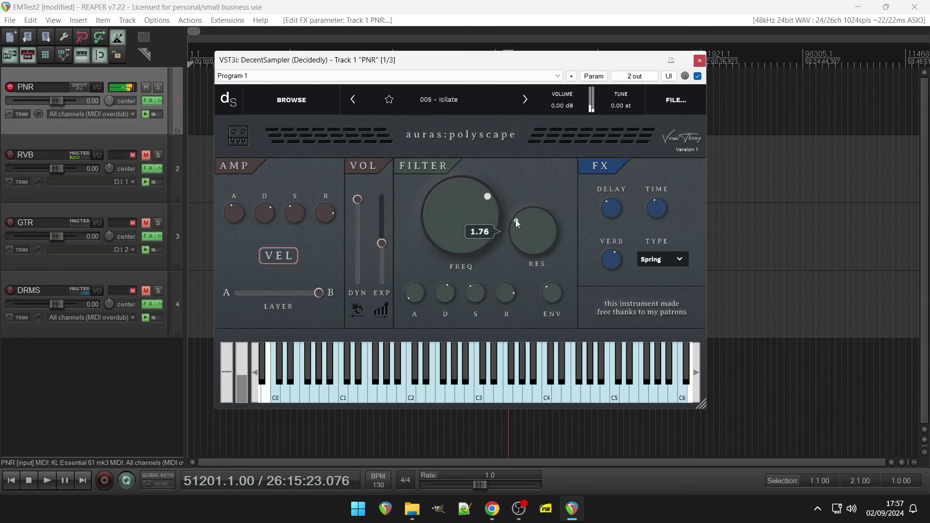
left_click_drag(480, 226, 479, 238)
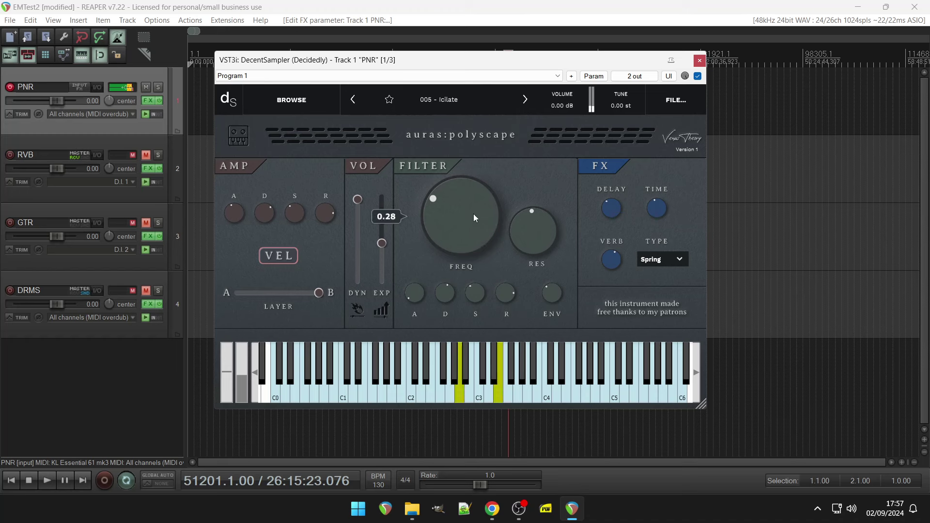
left_click_drag(473, 214, 470, 174)
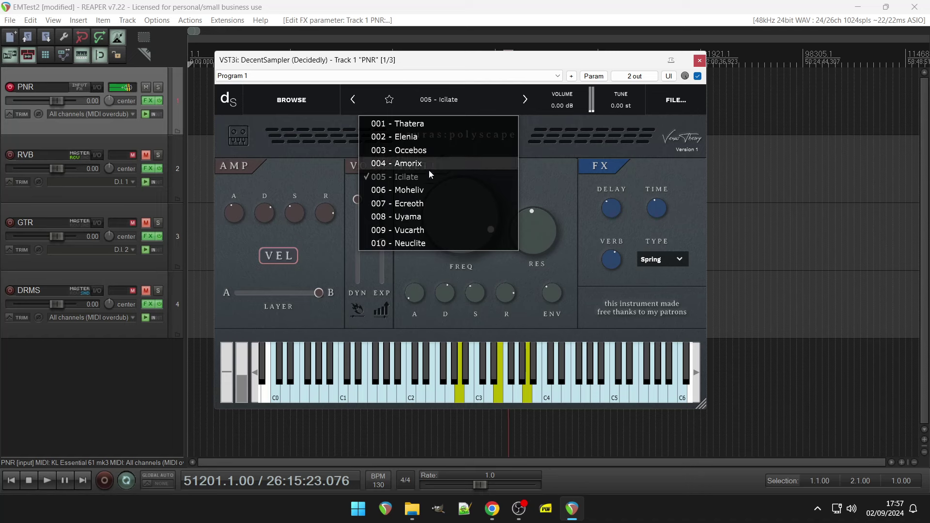
- Load the preset 006 - Moheliv and lengthen its amp release and filter release
left_click(424, 191)
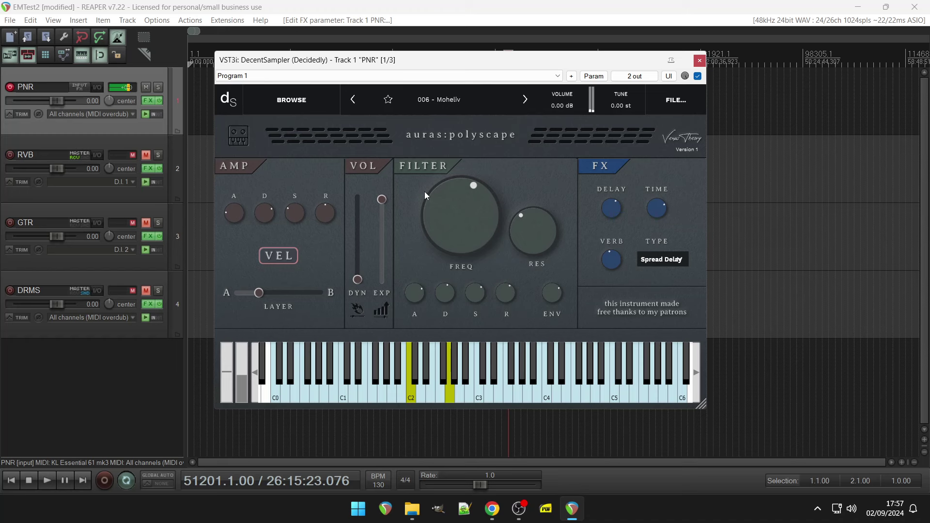
left_click_drag(332, 206, 331, 179)
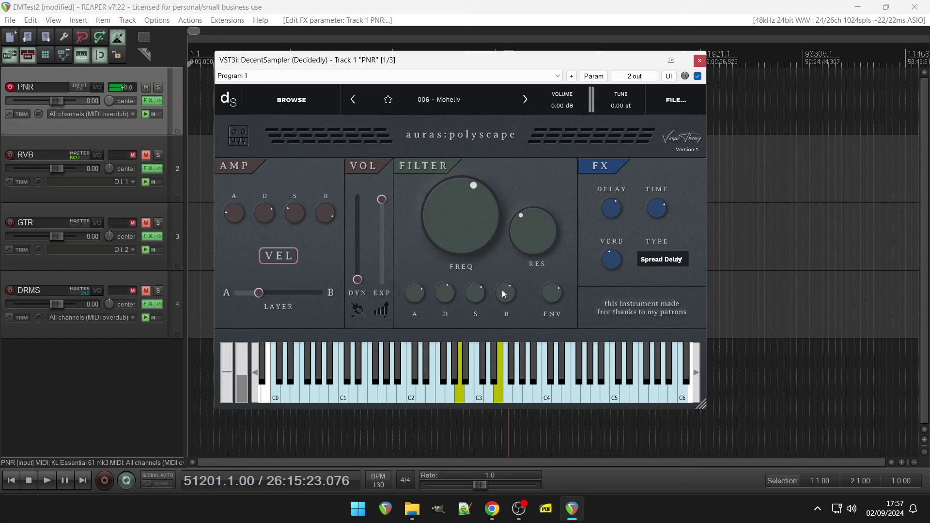
mouse_move(504, 293)
left_click_drag(507, 278, 507, 270)
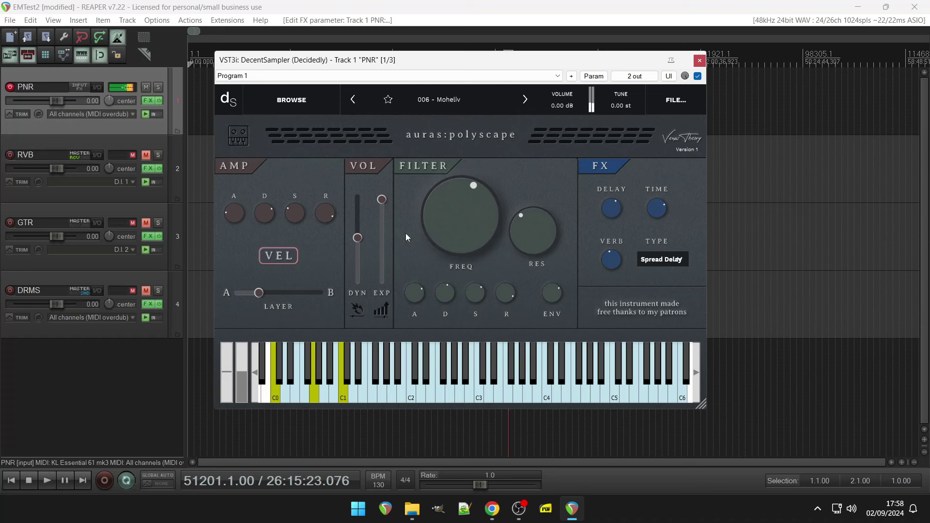
- Blend the layers fully to B and shorten both the amp attack and the filter attack to 0.00
left_click_drag(263, 290, 309, 293)
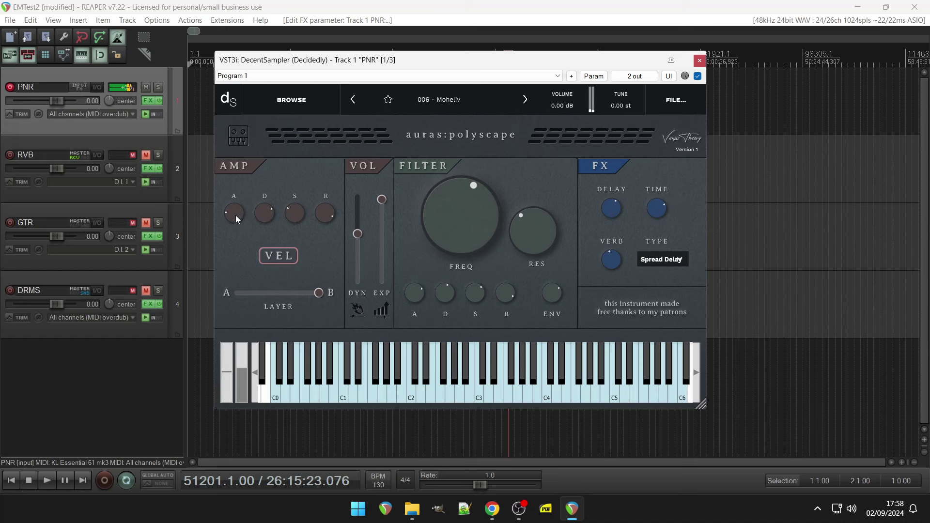
left_click_drag(236, 215, 240, 252)
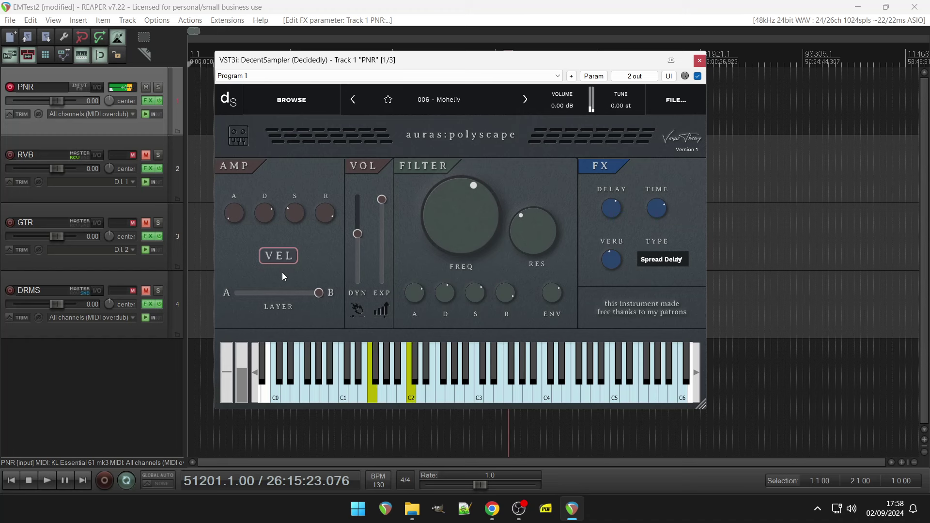
left_click_drag(414, 292, 415, 334)
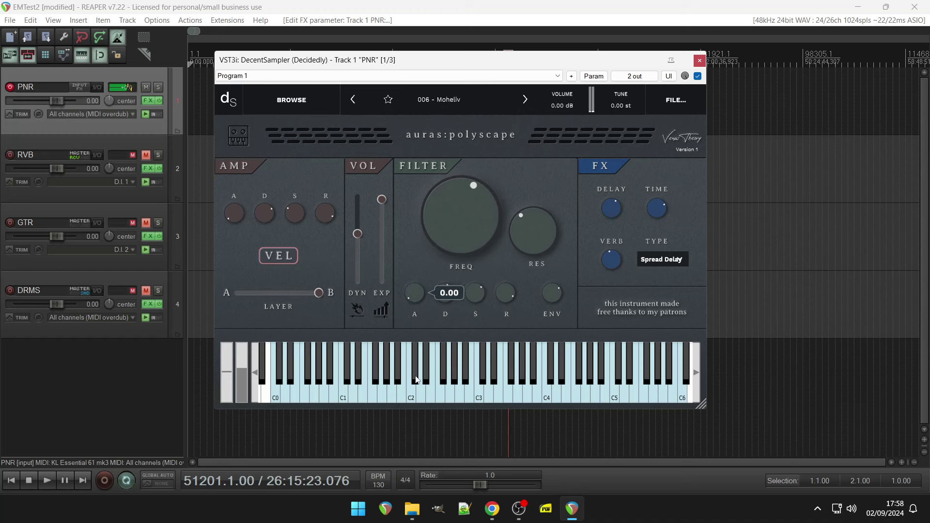
- Lower the filter frequency to about a quarter, raise the resonance to about half and reduce the filter envelope amount
left_click_drag(445, 234, 447, 256)
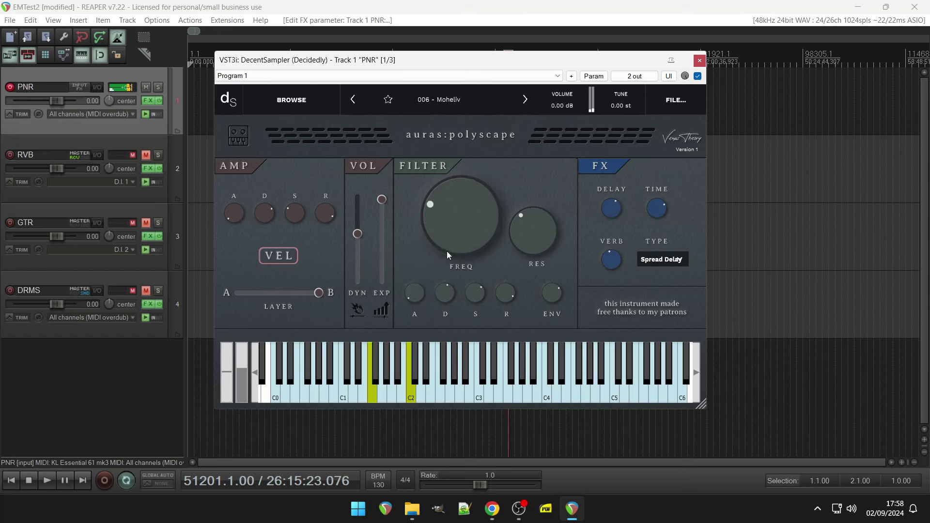
left_click_drag(521, 245, 521, 234)
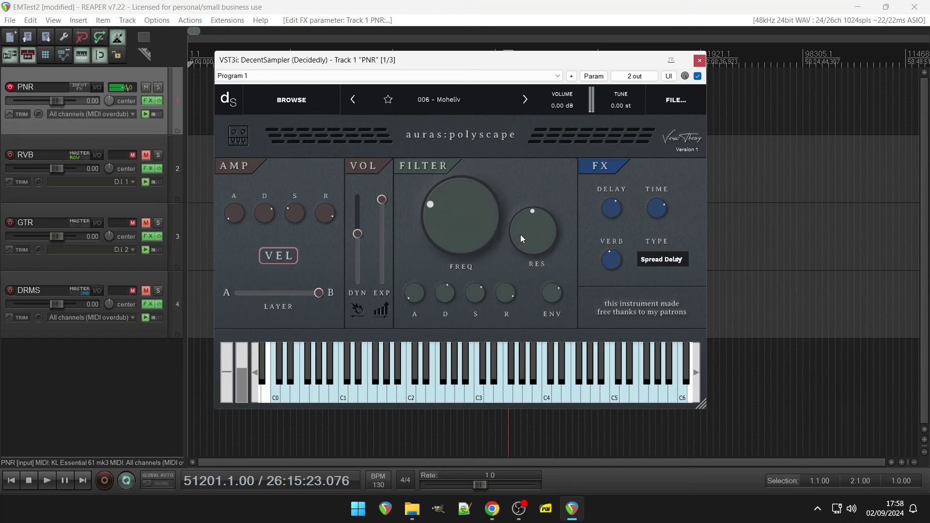
left_click_drag(551, 297, 550, 314)
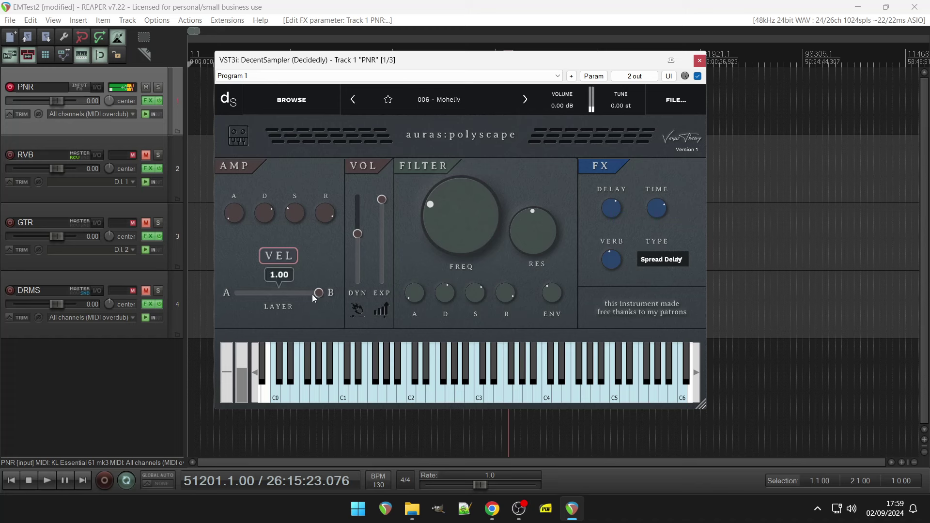
- Blend the layers fully to A, drop the resonance to minimum and open the filter frequency to about its midpoint
left_click_drag(312, 295, 249, 293)
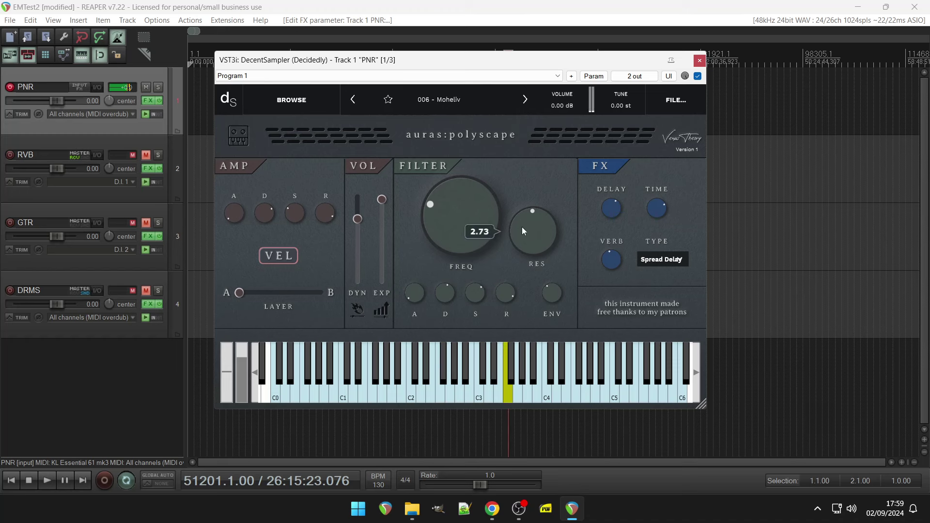
left_click_drag(522, 227, 519, 321)
mouse_move(458, 238)
left_mouse_down()
mouse_move(455, 217)
mouse_move(459, 224)
left_mouse_up()
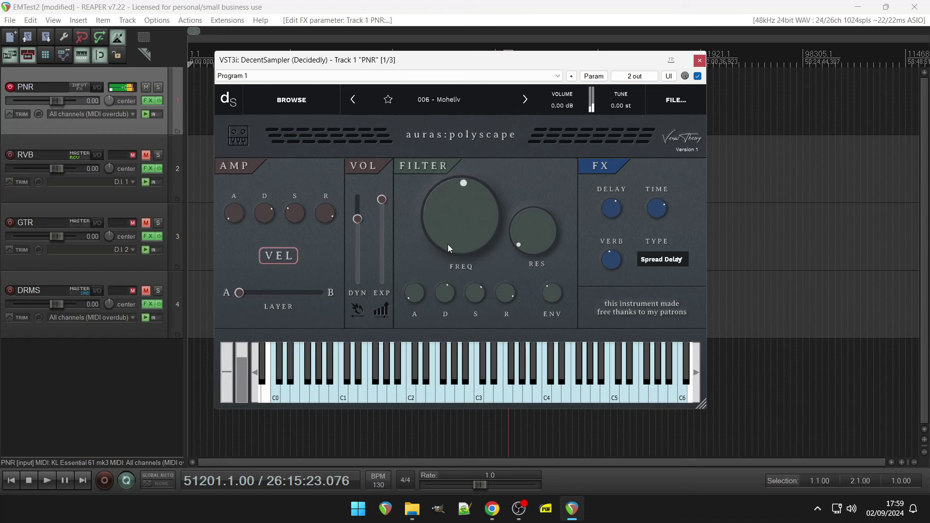
- Blend the layers slightly past the midpoint towards B, and load the preset 007 - Ecreoth
left_click_drag(245, 294, 283, 298)
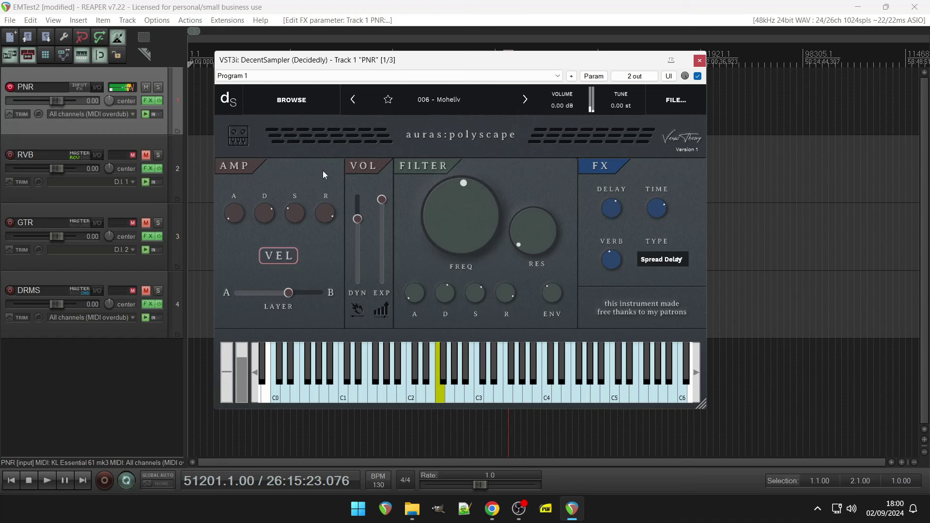
left_click(441, 99)
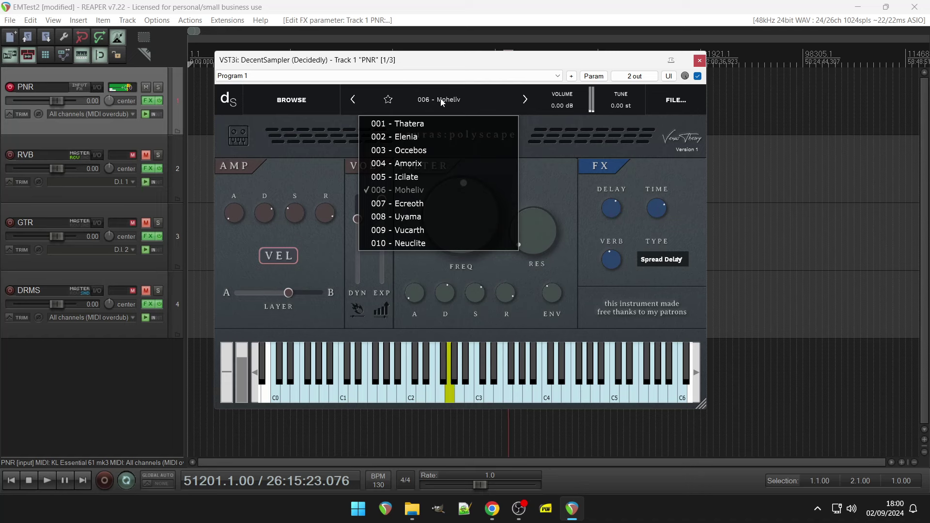
left_click(412, 203)
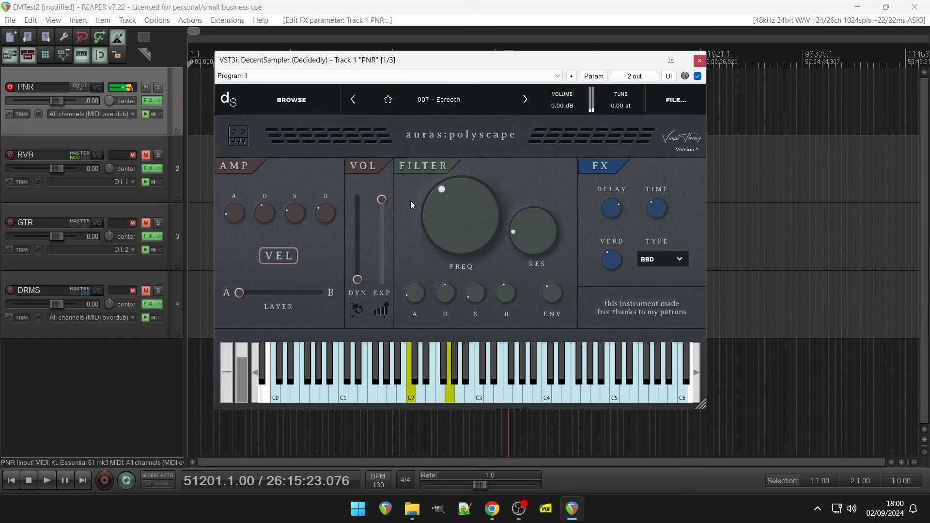
- Open the filter frequency to about three quarters and blend the layers fully to B
left_click_drag(441, 211, 437, 186)
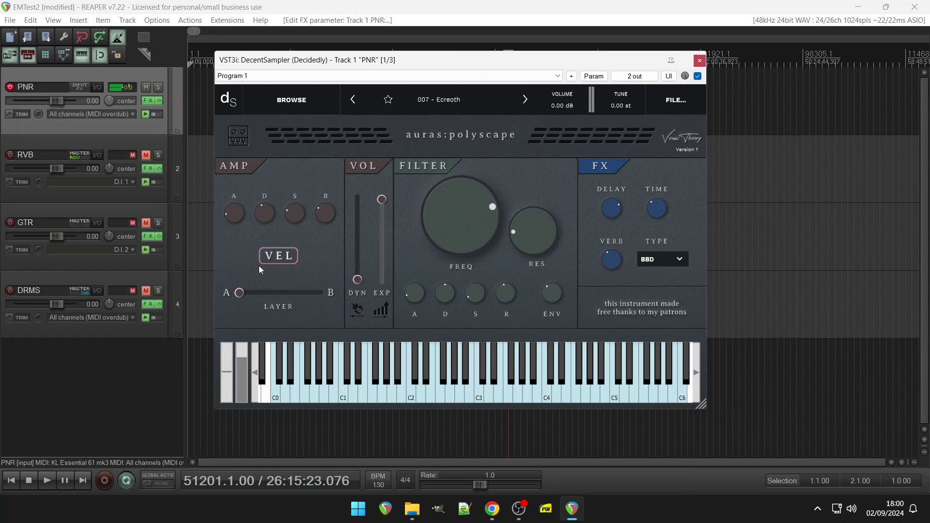
left_click(245, 290)
left_click_drag(245, 293, 317, 287)
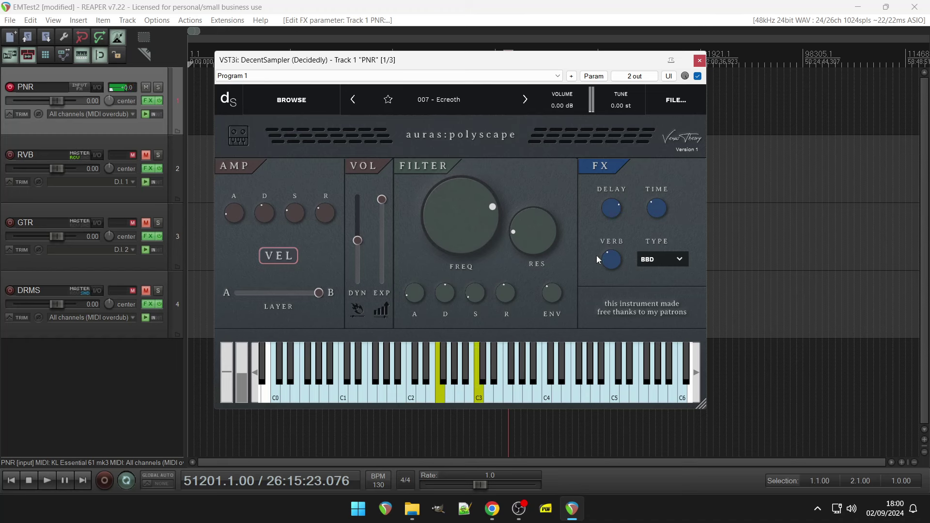
- Raise the reverb to about 70%, open the filter frequency close to maximum and lengthen the amp release
left_click_drag(598, 260, 607, 244)
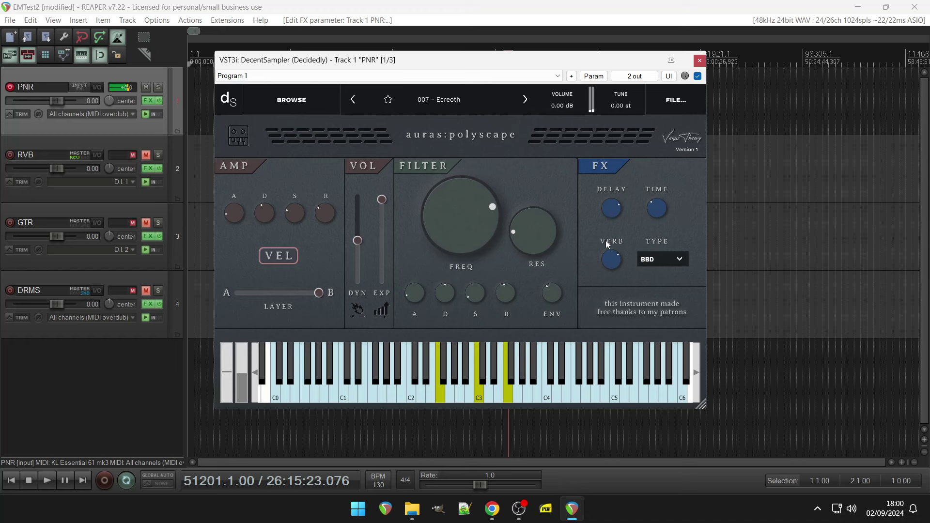
left_click_drag(472, 225, 464, 211)
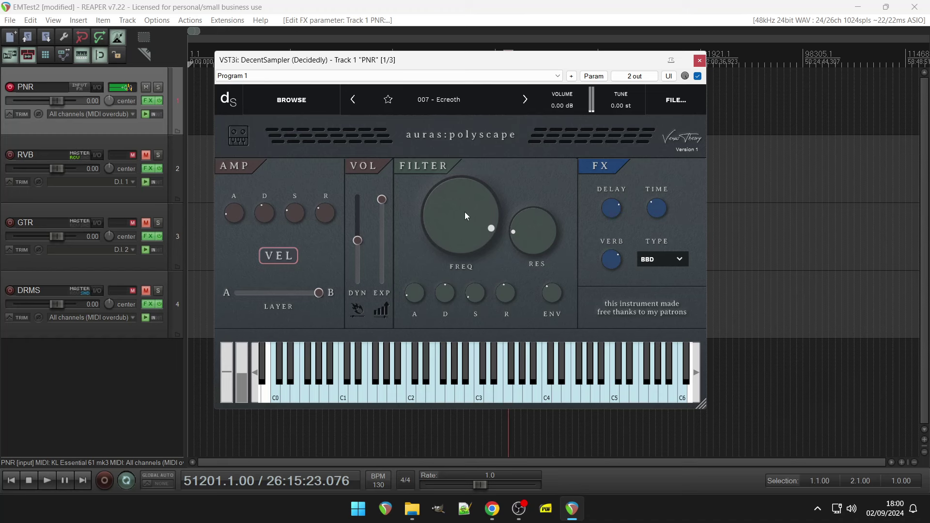
left_click_drag(358, 241, 327, 195)
mouse_move(334, 228)
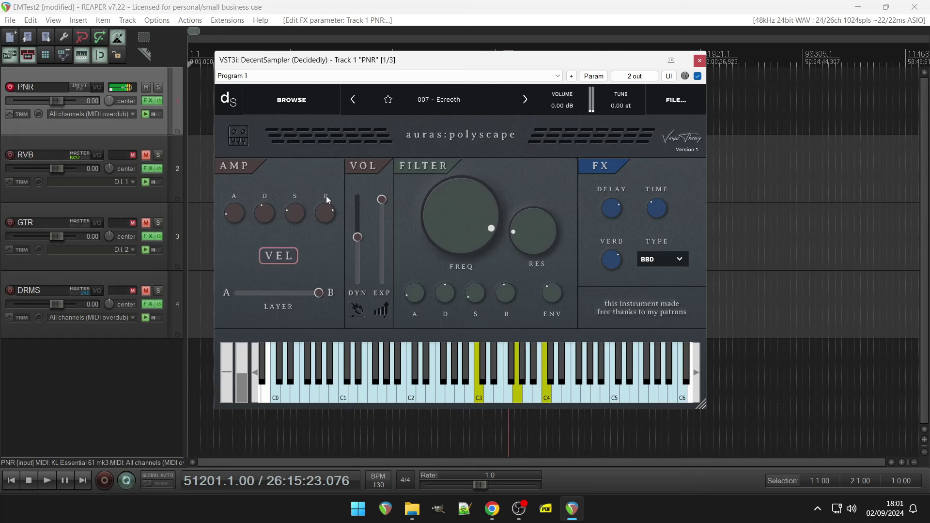
- Load the preset 008 - Uyama and open its filter frequency to maximum
left_click(456, 98)
left_click(429, 216)
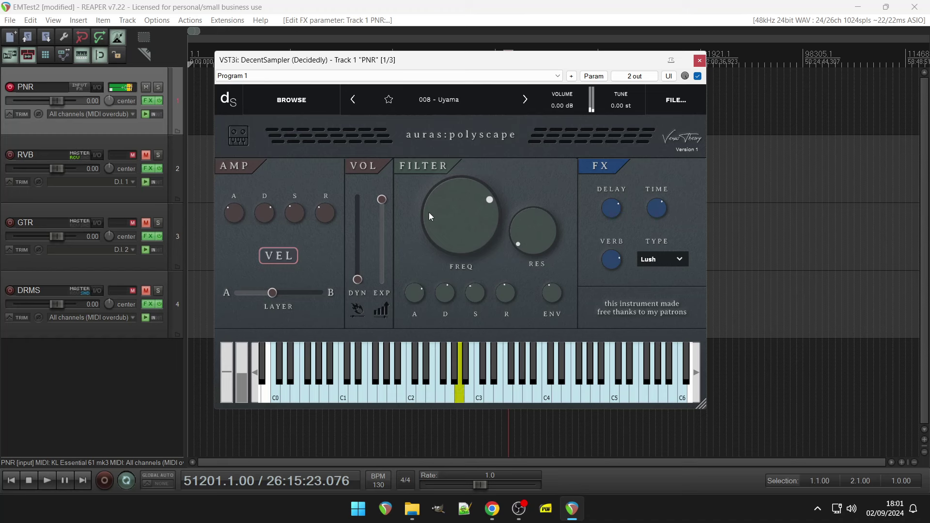
left_click_drag(437, 230, 434, 205)
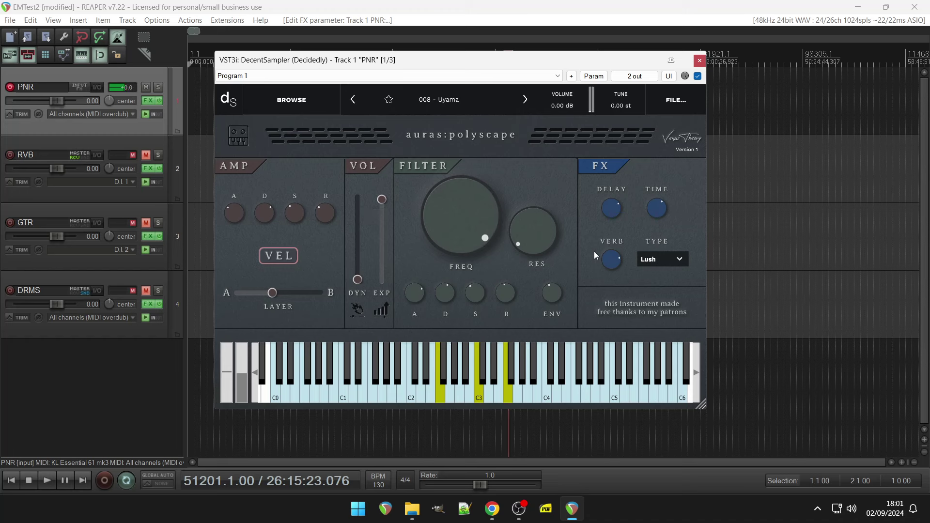
- Turn the reverb down to minimum and blend the layers almost fully to B
left_click_drag(607, 261, 607, 262)
left_click_drag(598, 332, 598, 342)
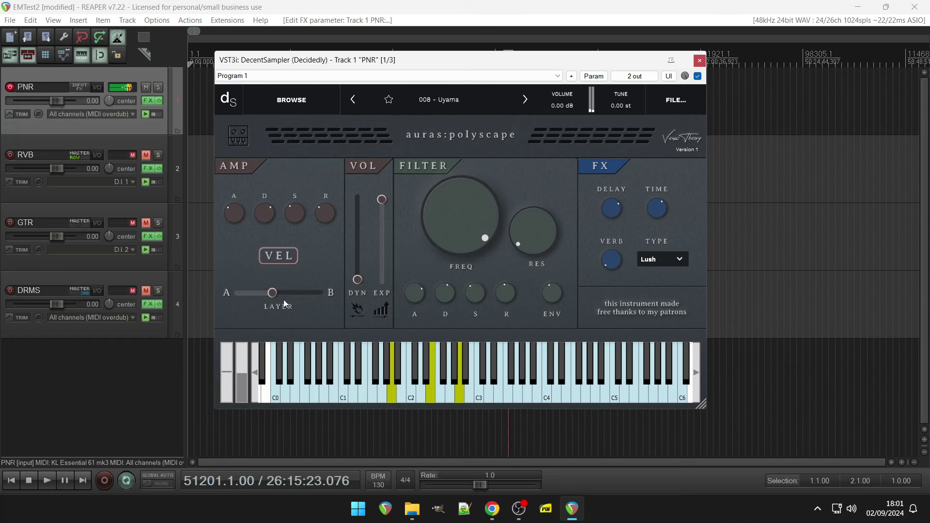
left_click_drag(291, 295, 312, 294)
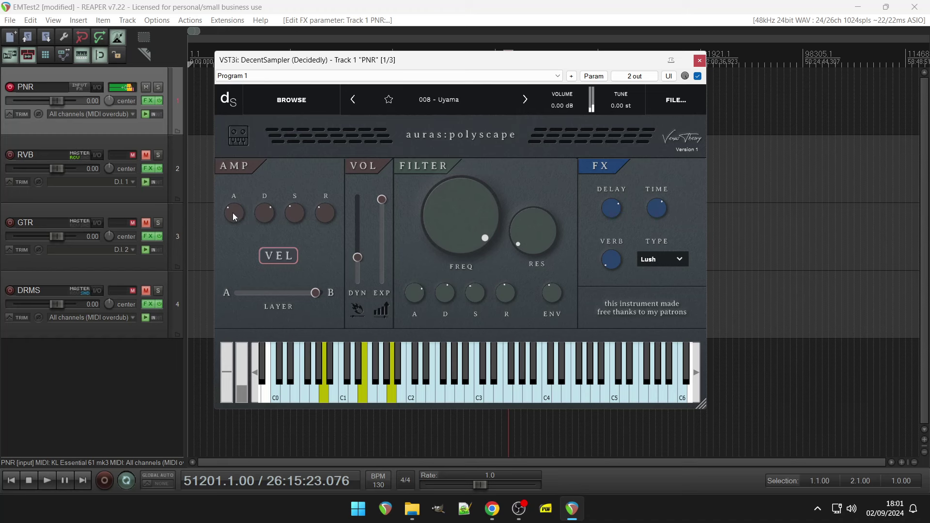
- Shorten the amp attack and filter attack to minimum and reduce the filter envelope amount to minimum
left_click_drag(233, 214, 234, 272)
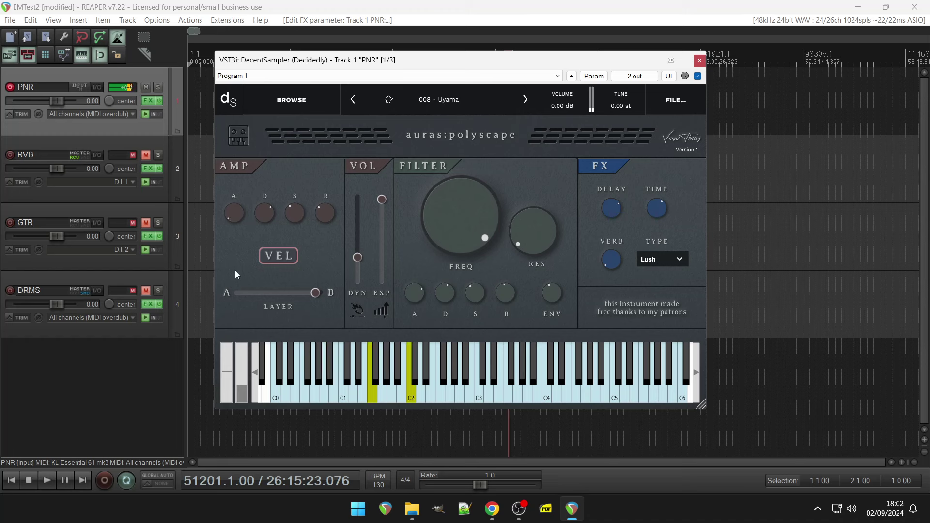
left_click_drag(414, 293, 412, 345)
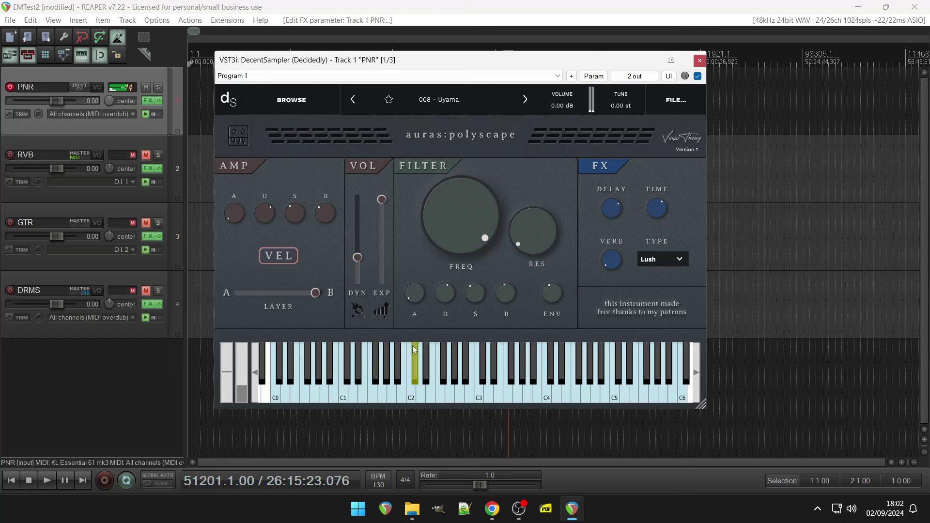
left_click_drag(550, 293, 545, 347)
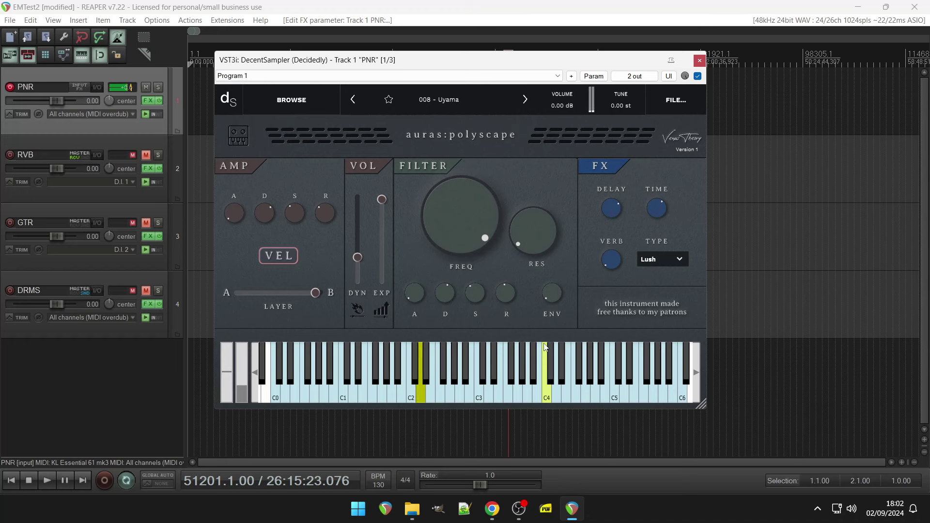
- Lengthen the amp release to maximum, and set the delay to minimum and the reverb to maximum
mouse_move(326, 199)
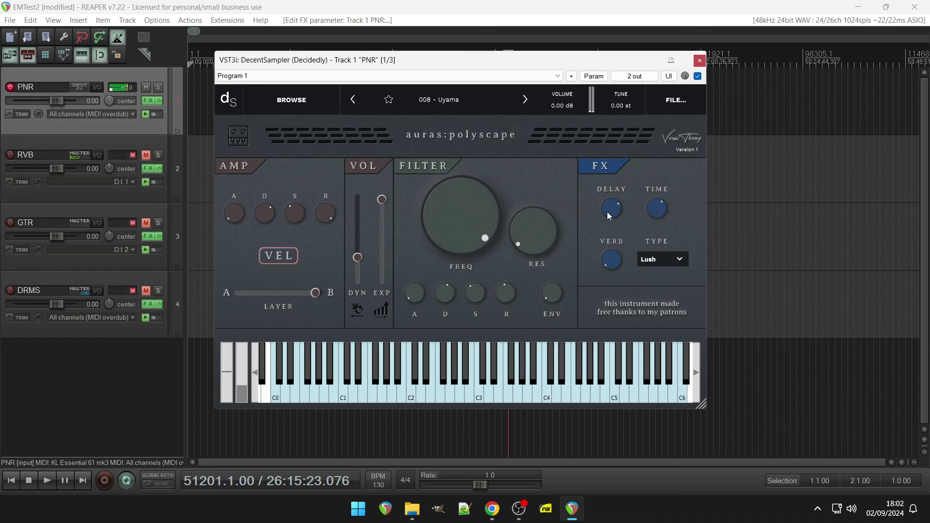
mouse_move(608, 210)
left_click_drag(610, 250, 606, 193)
- Lengthen the filter attack and lower the filter frequency, both to slightly past their midpoints
left_click_drag(414, 291, 421, 249)
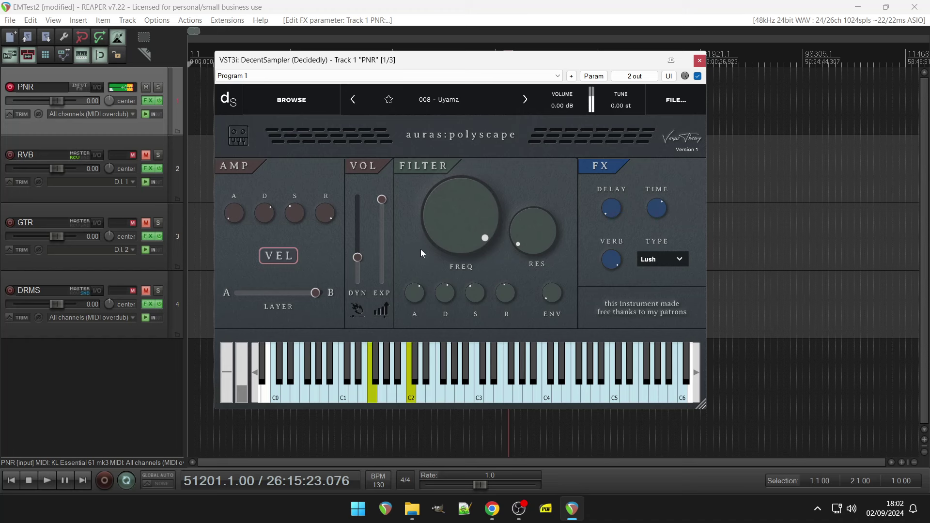
left_click_drag(470, 233, 470, 258)
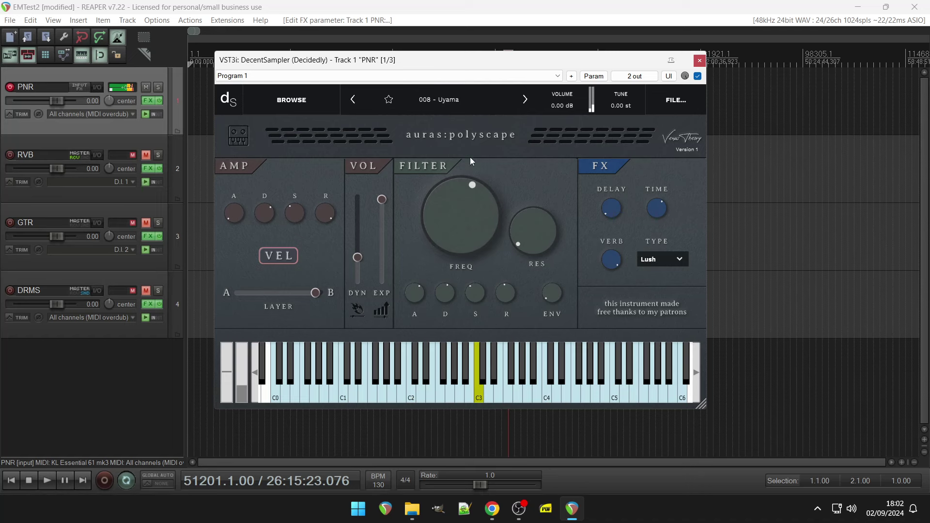
- Load the preset 009 - Vucarth and lengthen its amp release and filter release
left_click(455, 105)
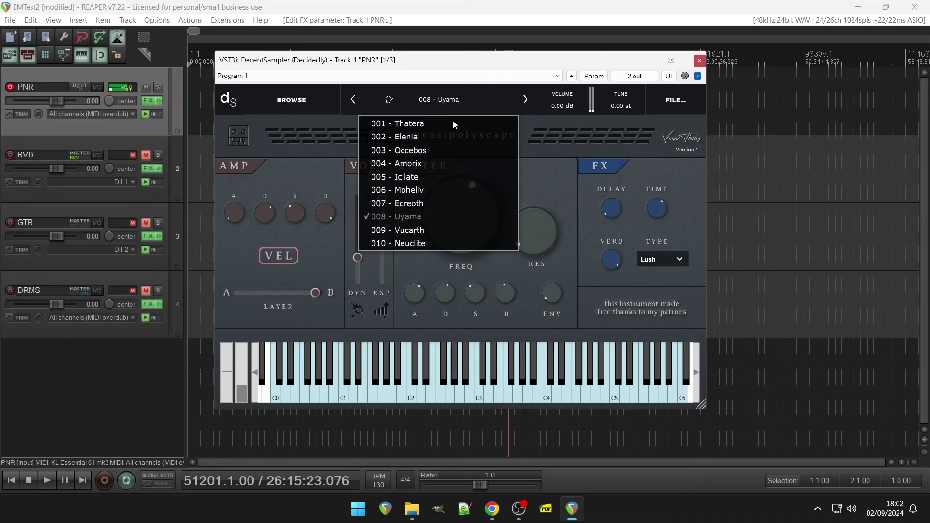
left_click(434, 226)
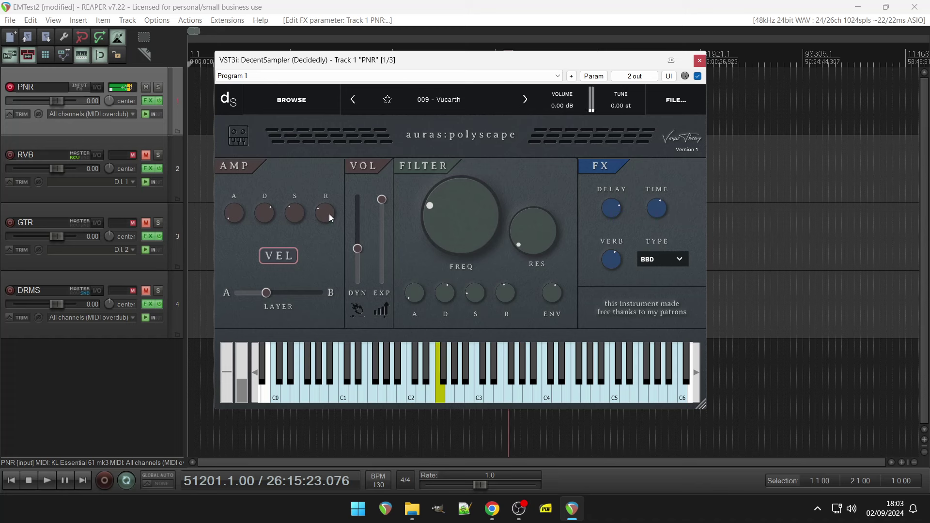
left_click_drag(325, 213, 324, 189)
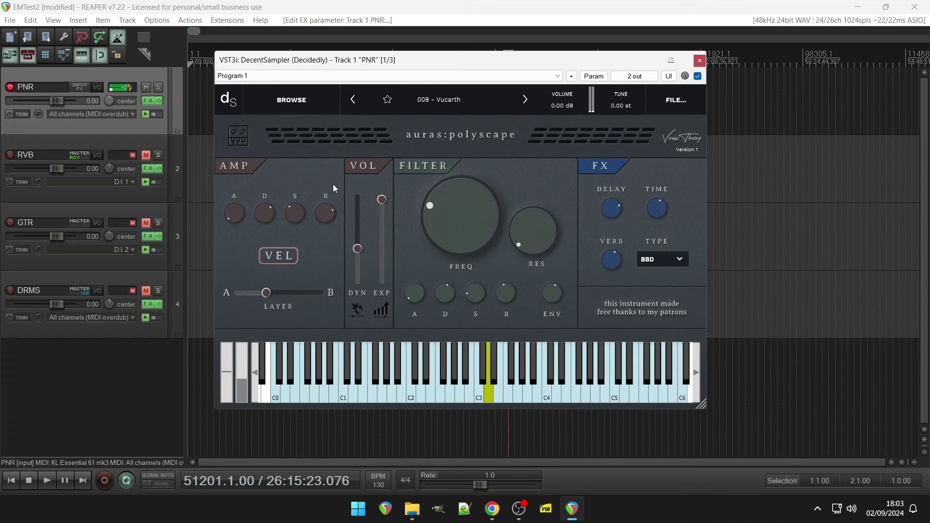
left_click_drag(504, 294, 508, 266)
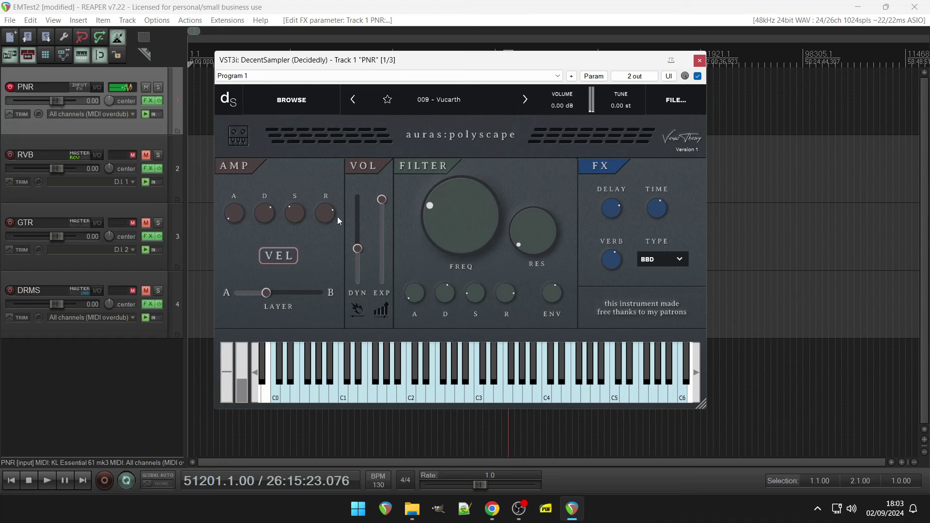
left_click_drag(335, 221, 332, 215)
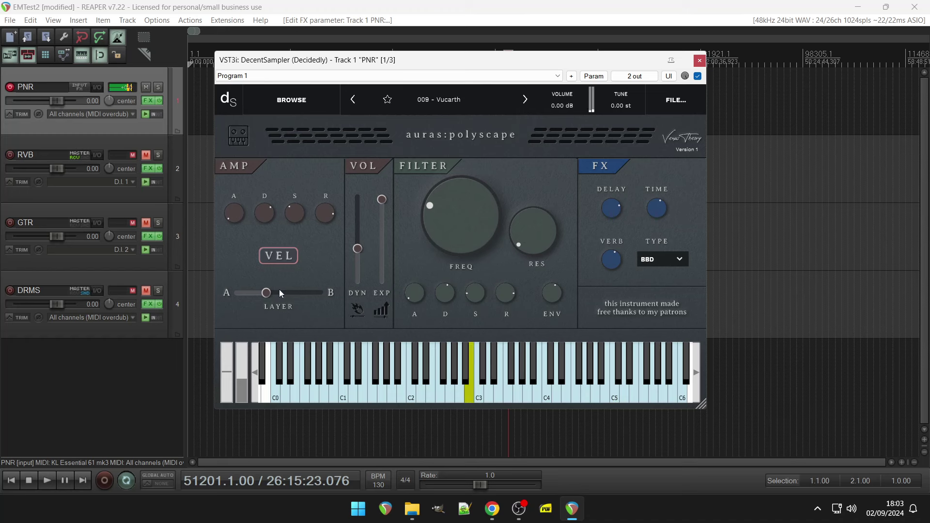
- Blend the layers fully to B and lengthen the amp attack to about a third
left_click_drag(266, 293, 291, 299)
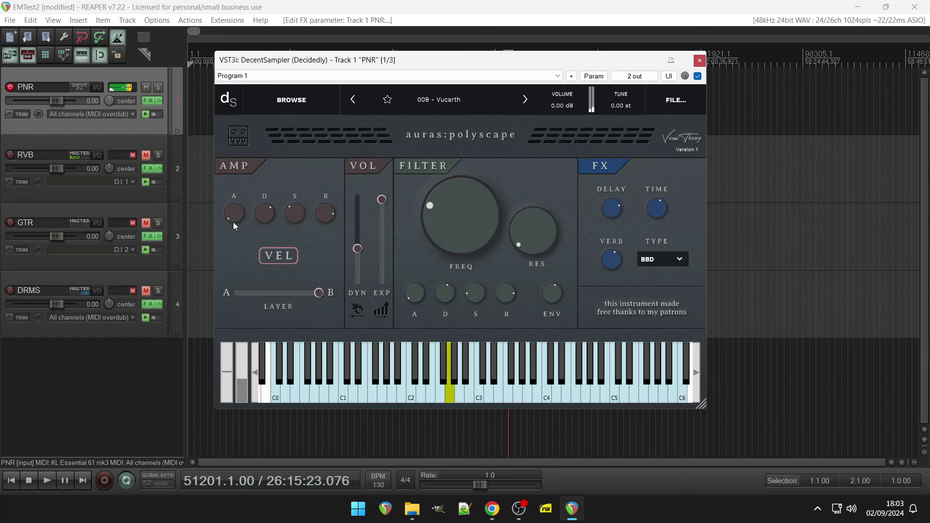
left_click_drag(234, 213, 234, 204)
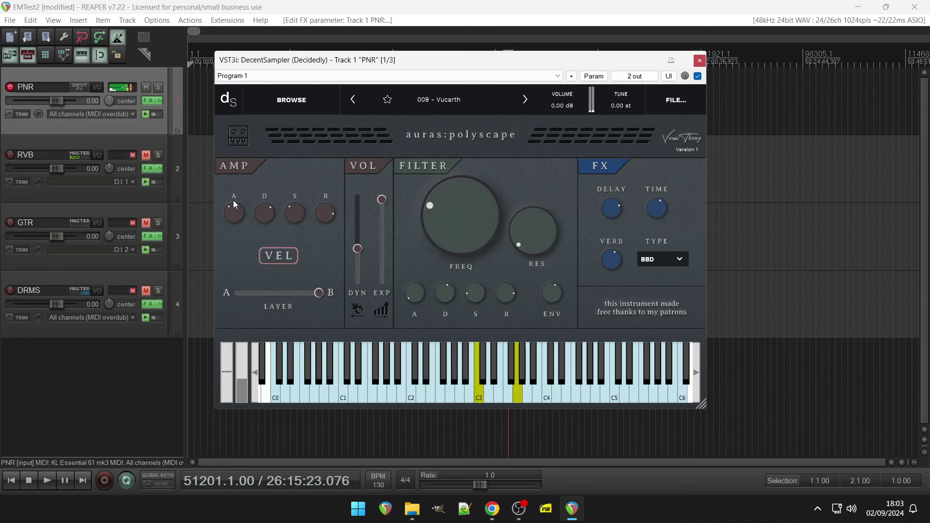
- Raise the filter resonance to about half and open the filter frequency to about its midpoint
scroll(518, 222, "up", 2)
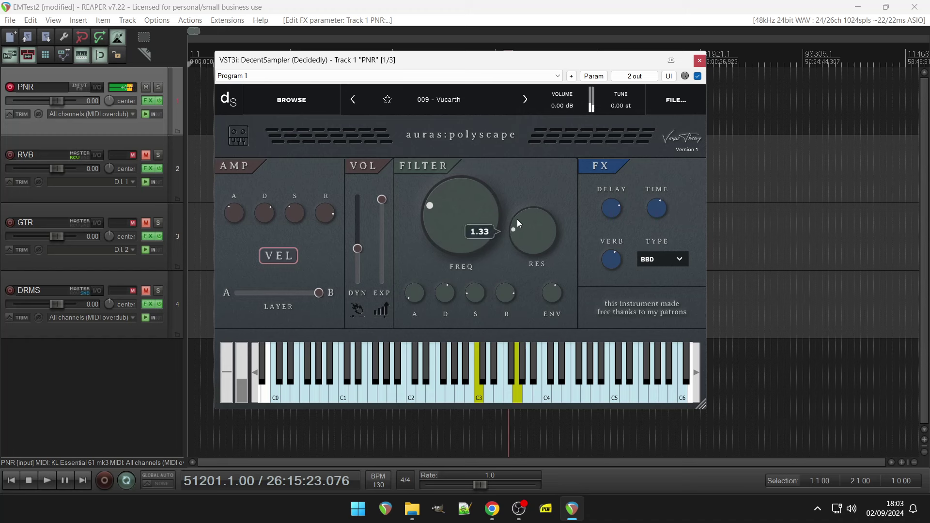
scroll(517, 202, "up", 1)
scroll(487, 201, "up", 5)
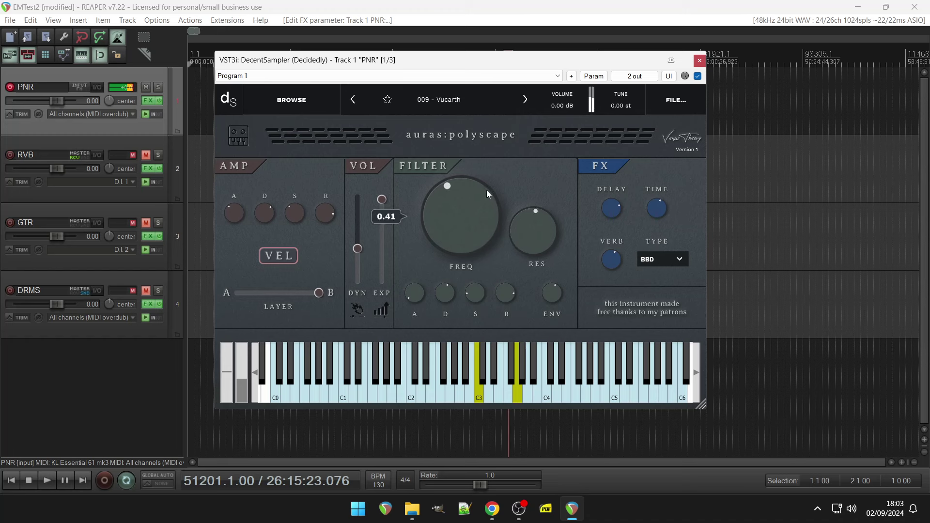
scroll(486, 186, "up", 1)
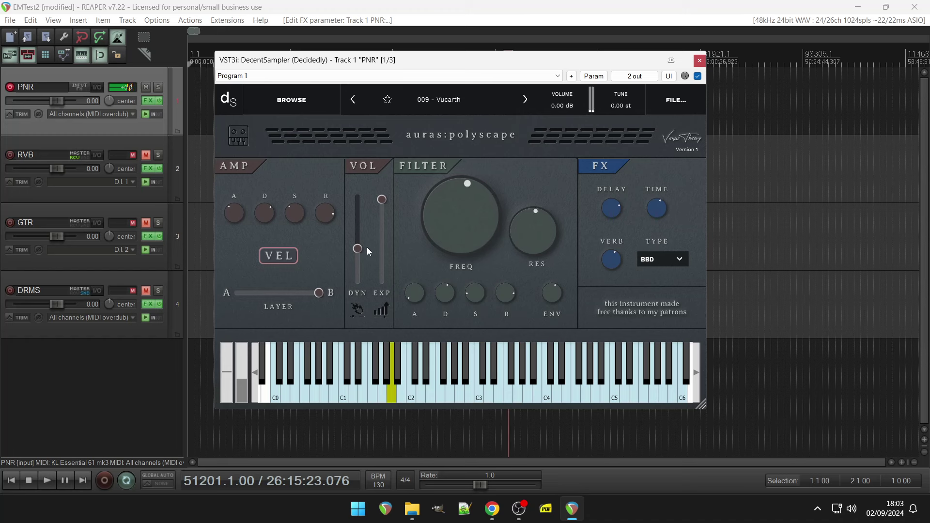
- Lower the dynamics to about a fifth and blend the layers fully to A
left_click_drag(365, 249, 358, 256)
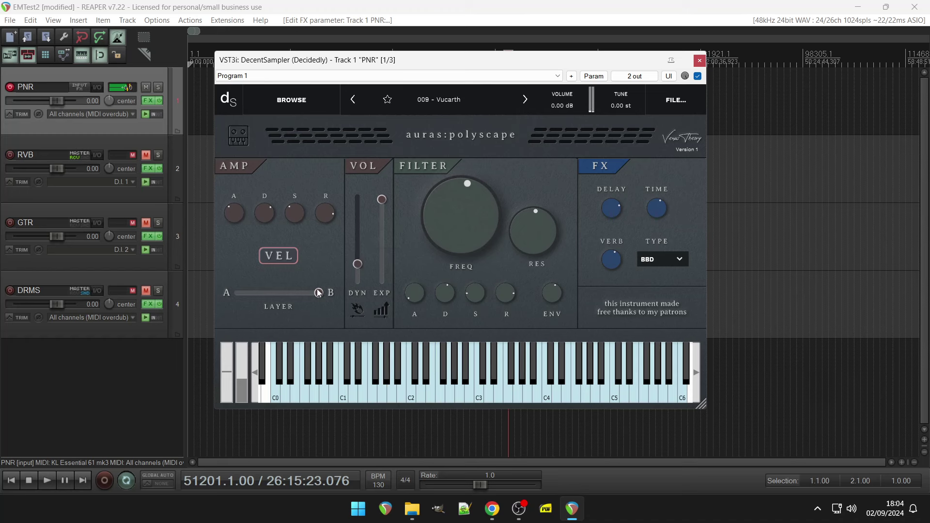
left_click_drag(317, 291, 248, 293)
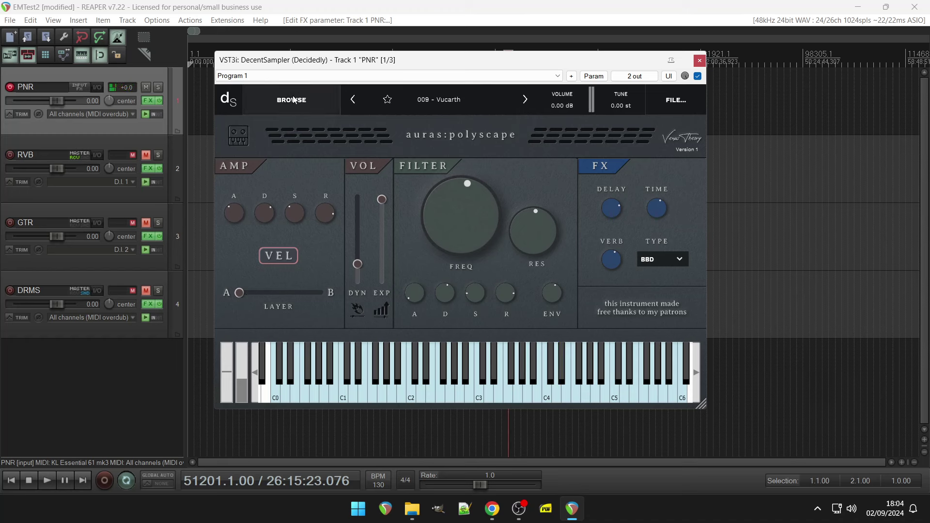
- Load the preset 010 - Neuclite and lower its expression to about half
left_click(411, 94)
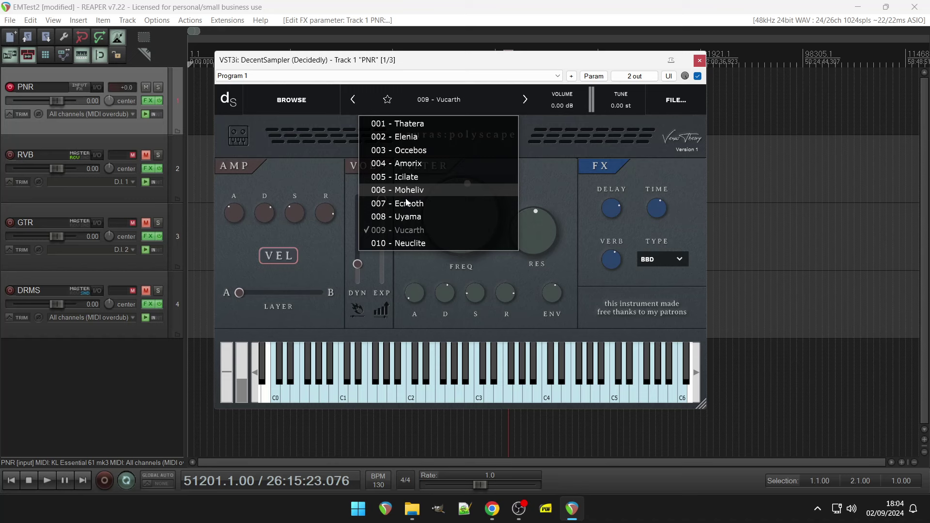
left_click(405, 243)
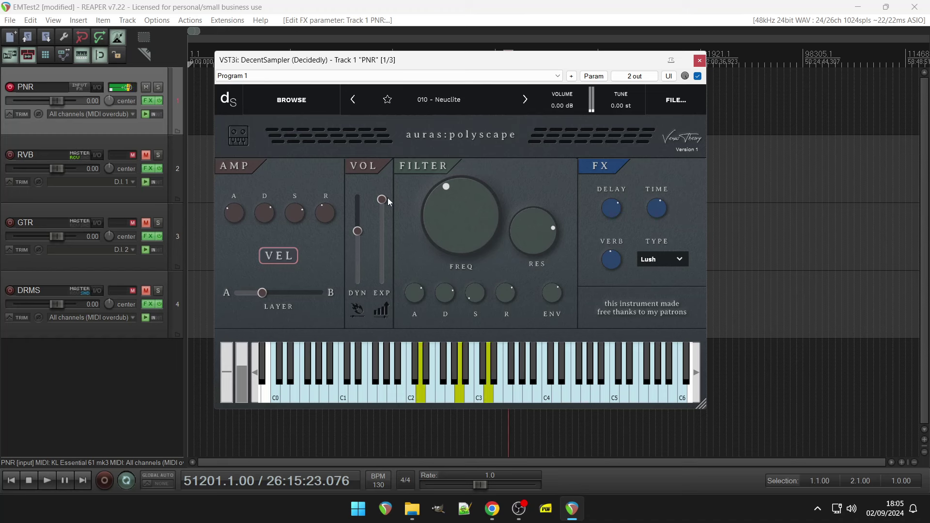
left_click_drag(382, 203, 383, 243)
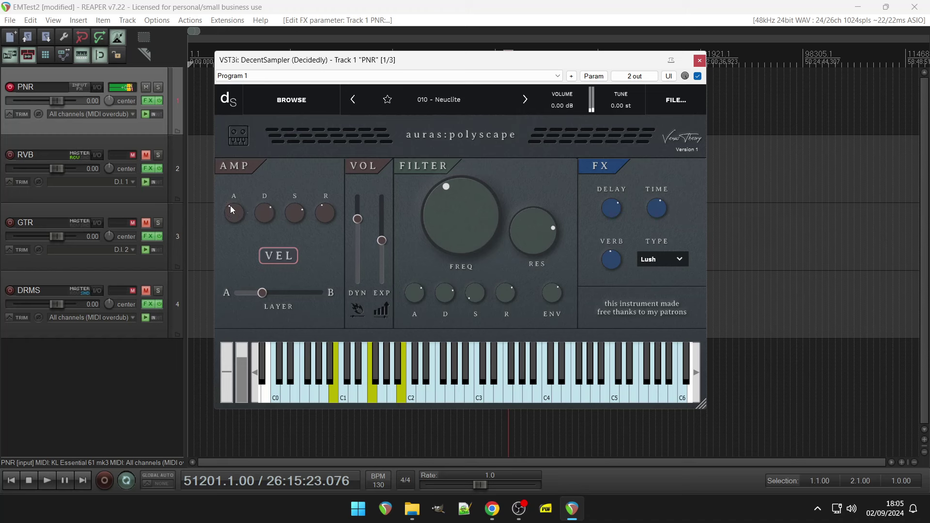
- Blend the layers fully to A and lower the filter frequency to about a fifth
left_click_drag(265, 292, 239, 296)
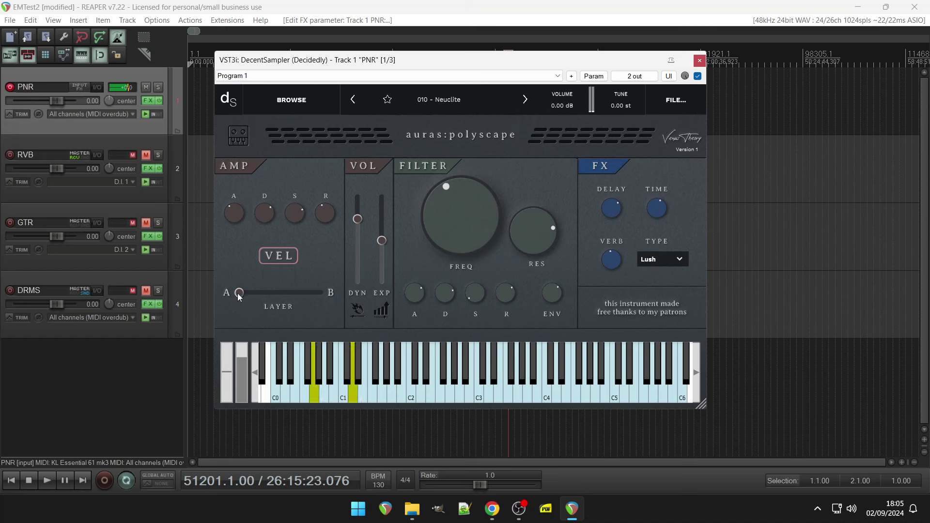
left_click_drag(466, 224, 460, 239)
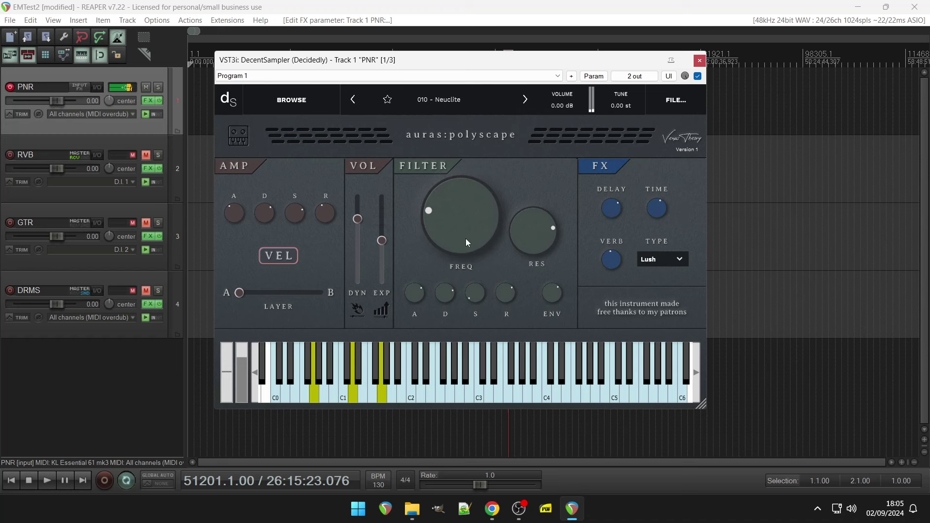